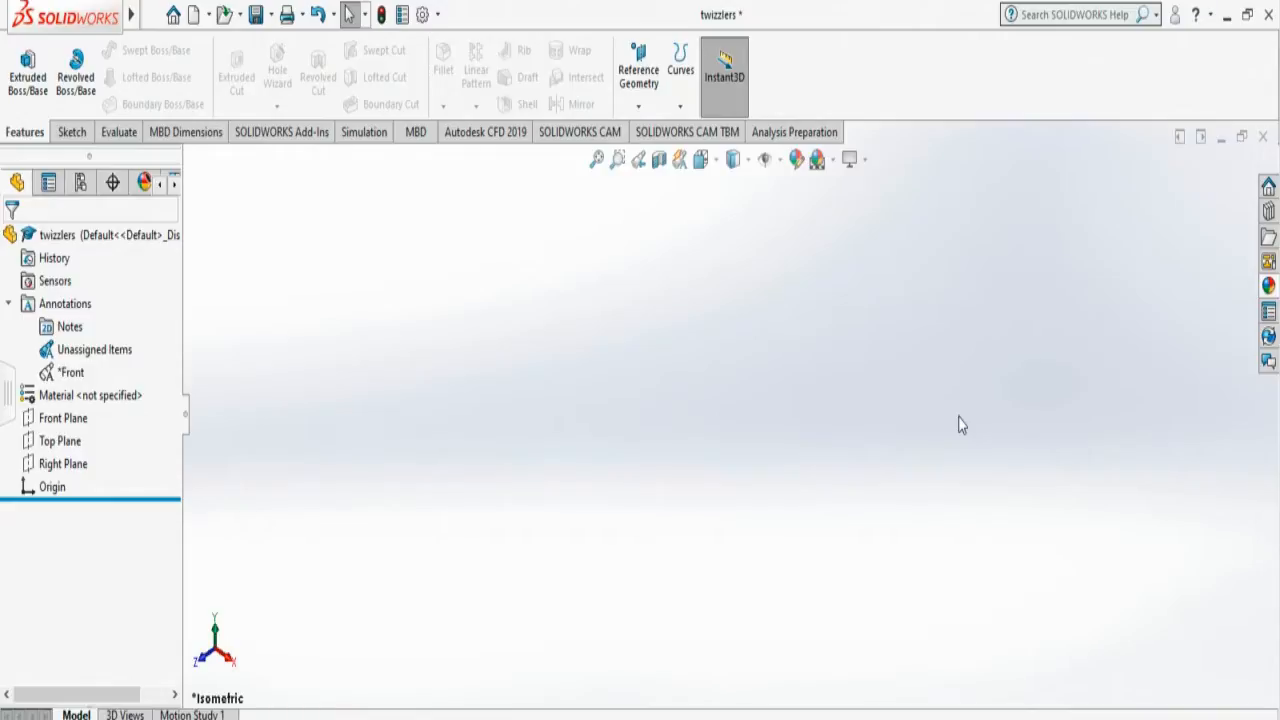
- Sketch an arched four-point spline on the Top Plane, starting at the origin and spanning about 140 units horizontally
{"action": "left_click", "coordinate": [72, 447]}
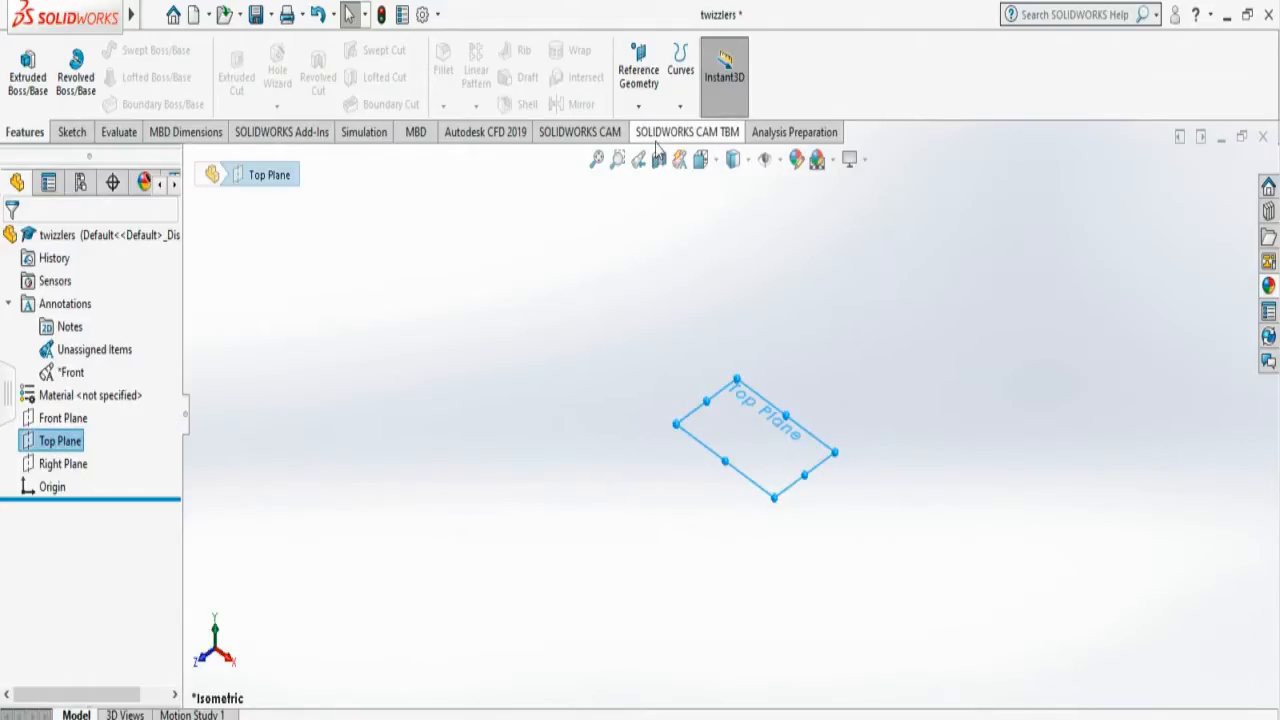
{"action": "left_click", "coordinate": [703, 160]}
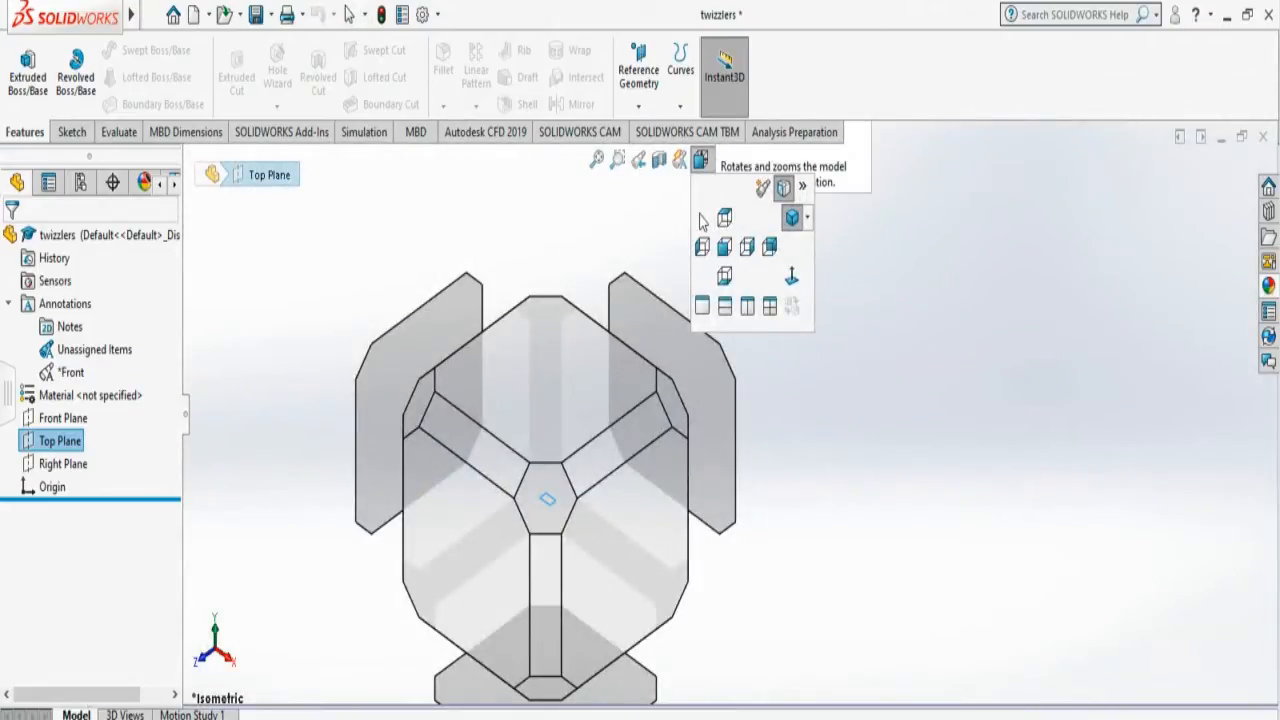
{"action": "left_click", "coordinate": [727, 218]}
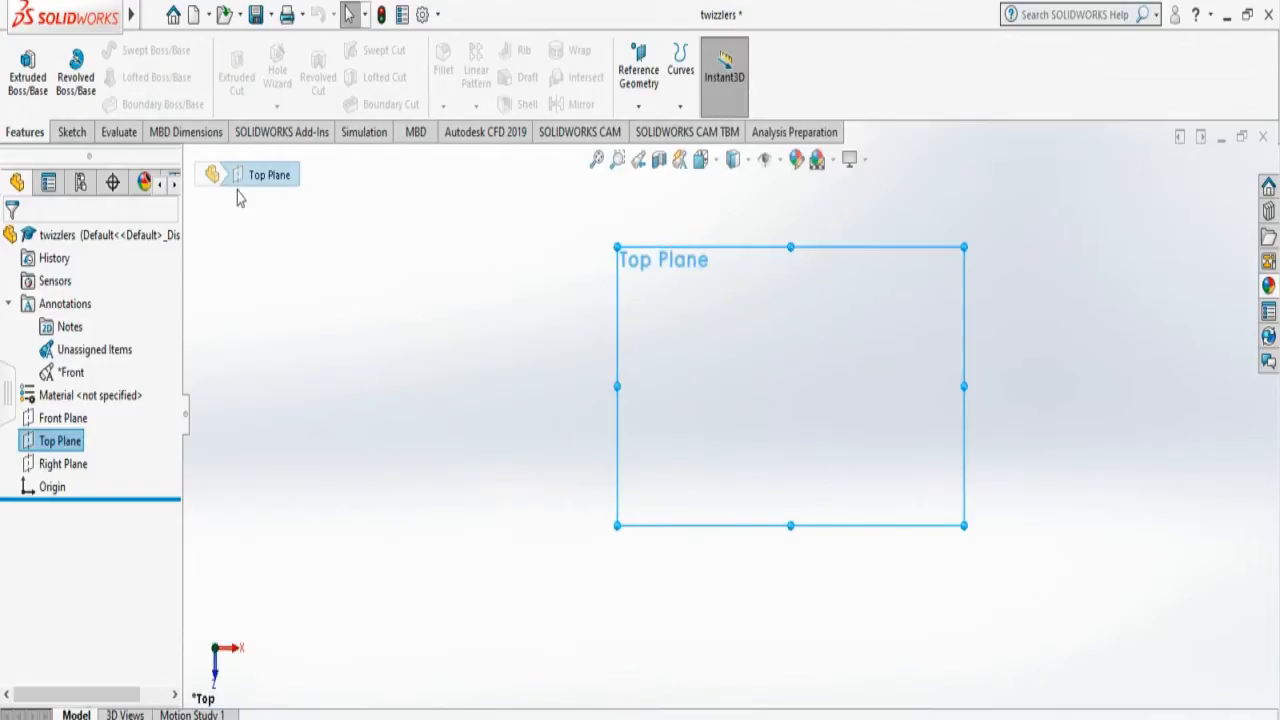
{"action": "left_click", "coordinate": [72, 133]}
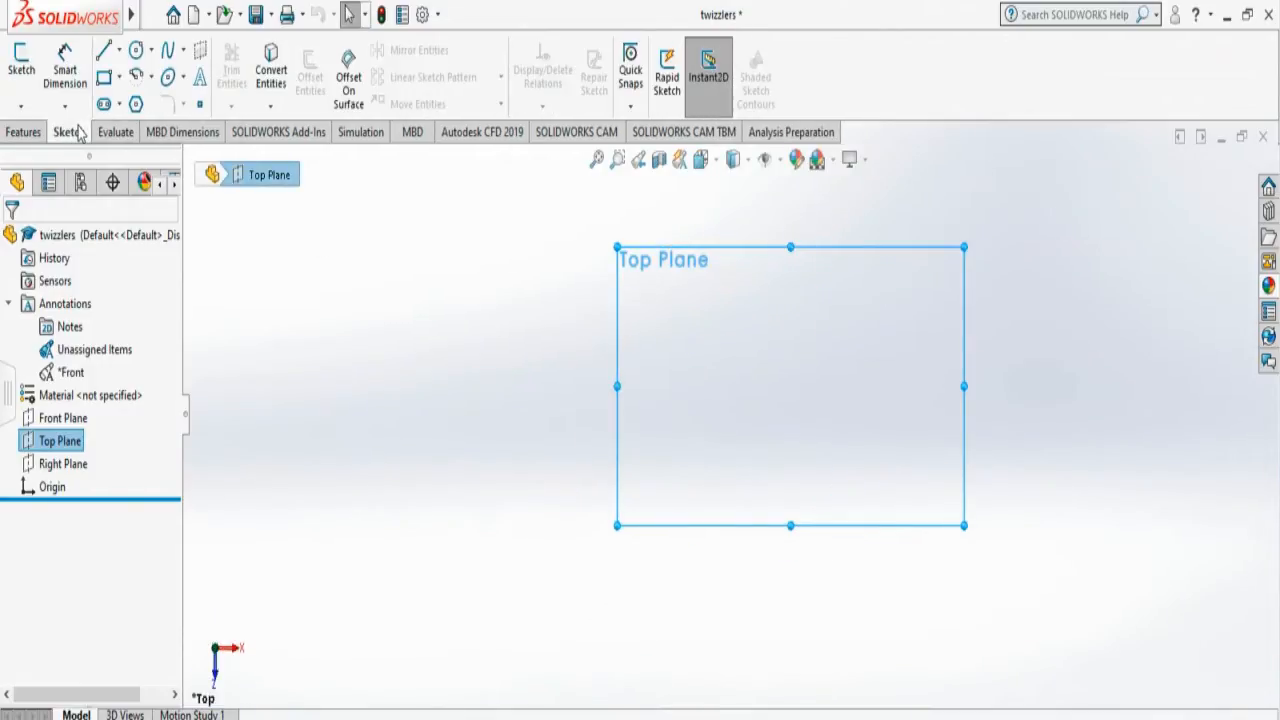
{"action": "left_click", "coordinate": [168, 51]}
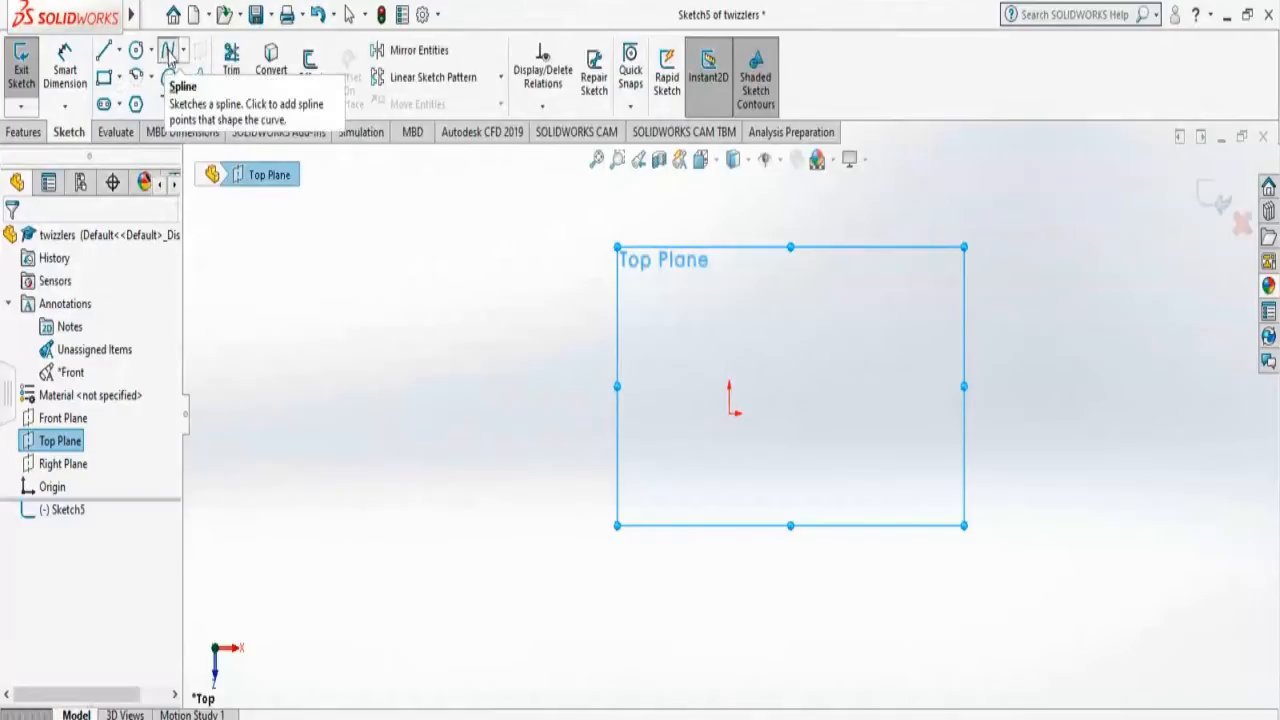
{"action": "left_click", "coordinate": [732, 412]}
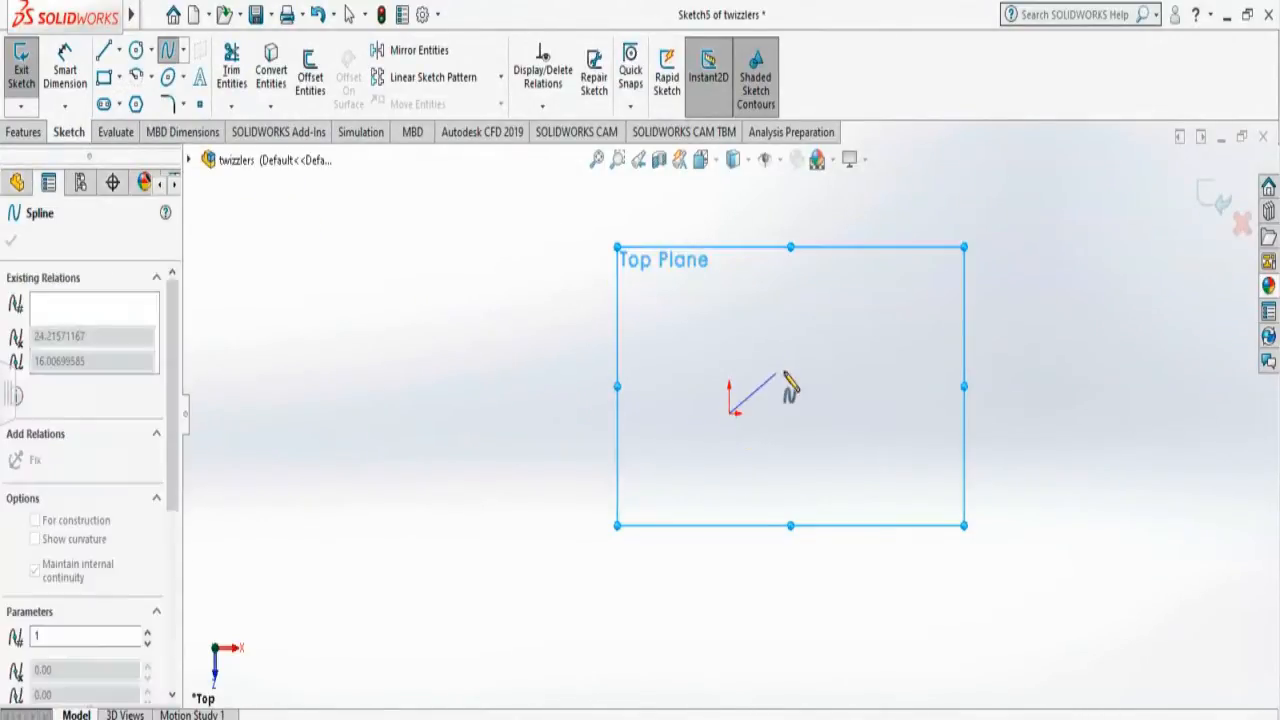
{"action": "left_click", "coordinate": [840, 351]}
{"action": "left_click", "coordinate": [934, 379]}
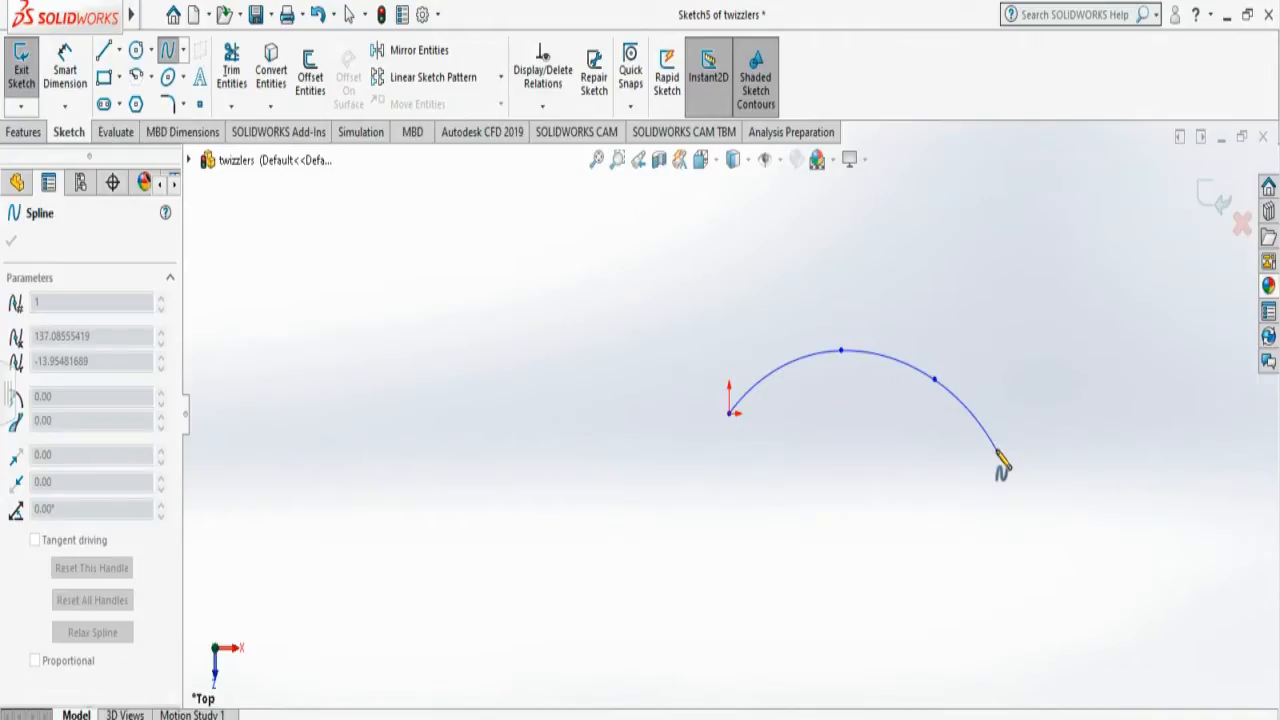
{"action": "key", "text": "Escape"}
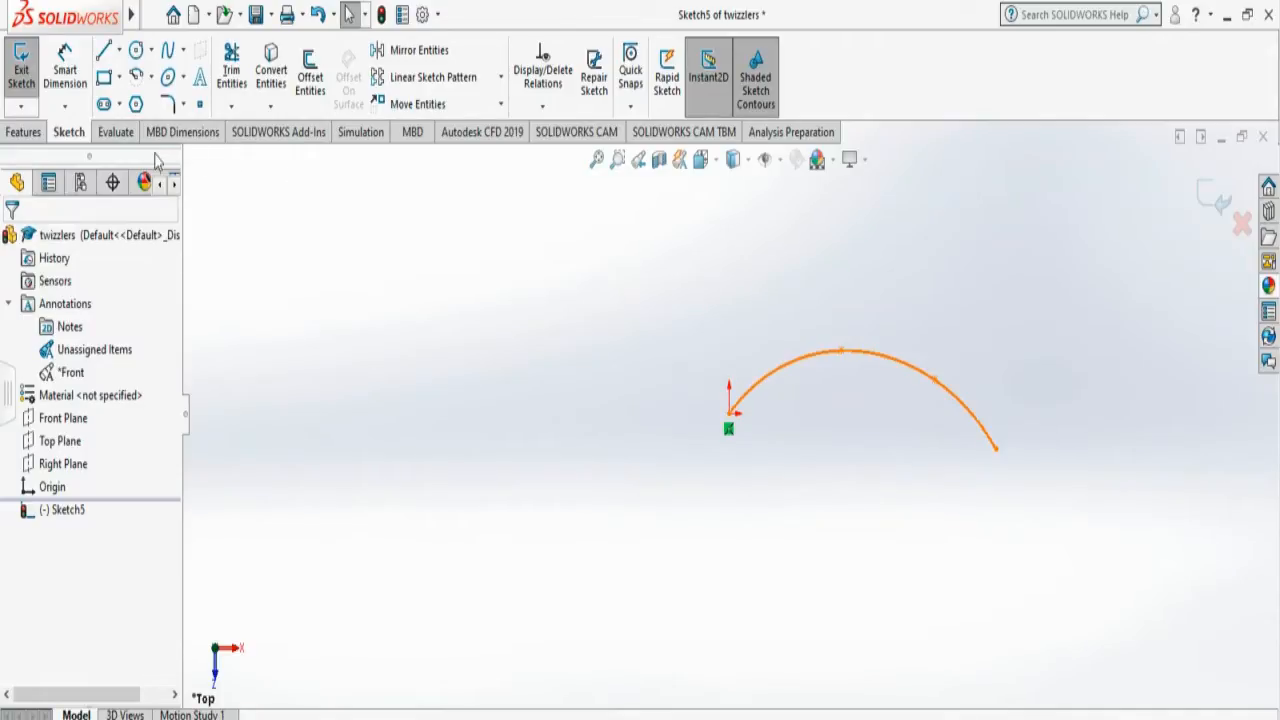
{"action": "left_click", "coordinate": [28, 134]}
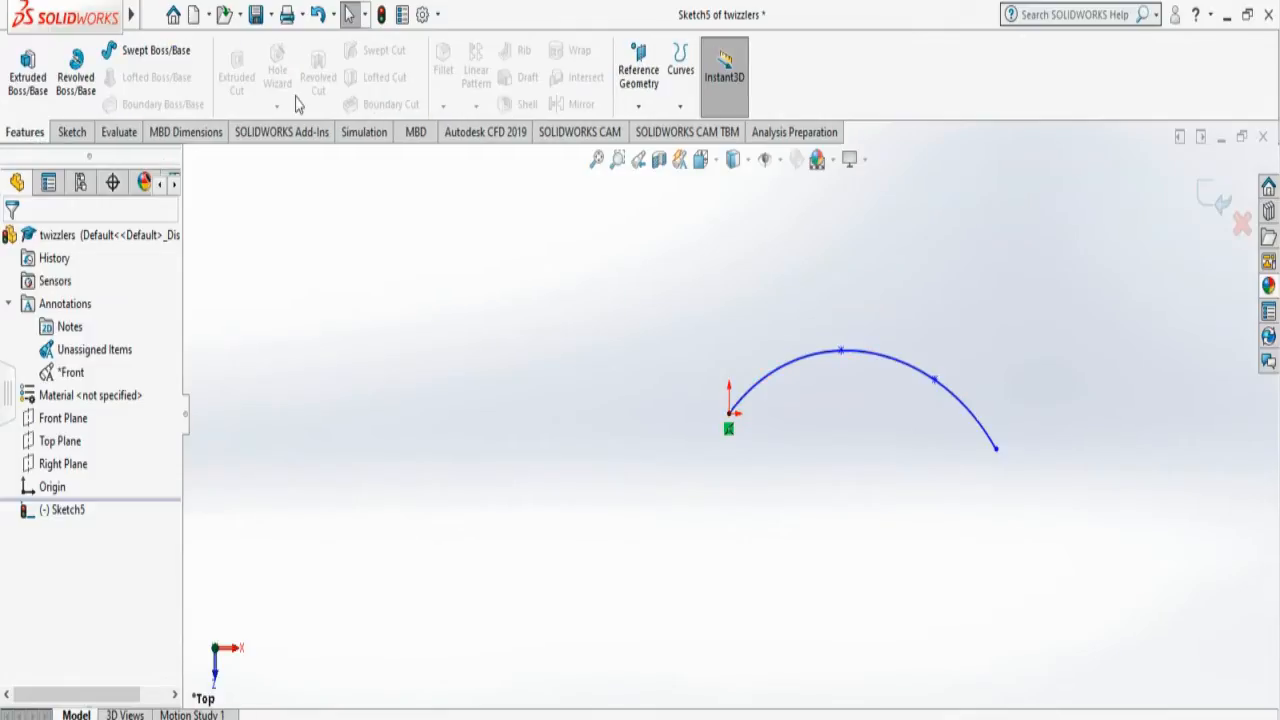
{"action": "left_click", "coordinate": [646, 112]}
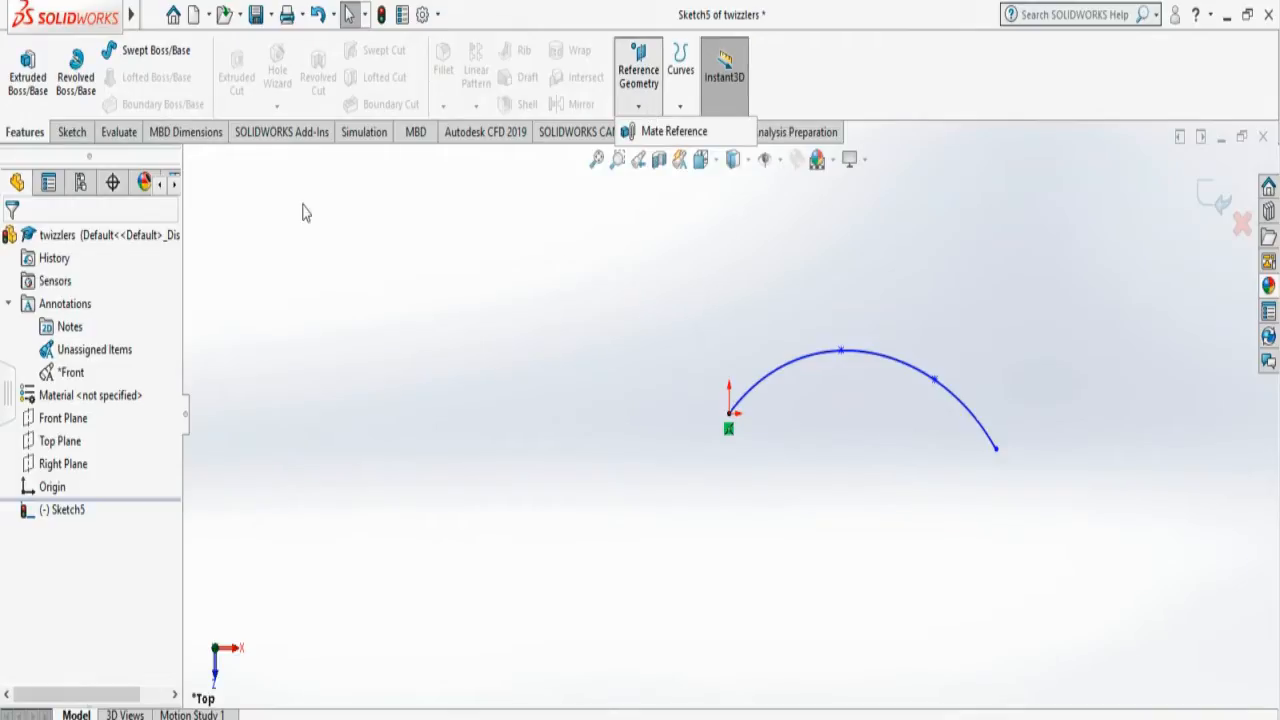
{"action": "left_click", "coordinate": [68, 134]}
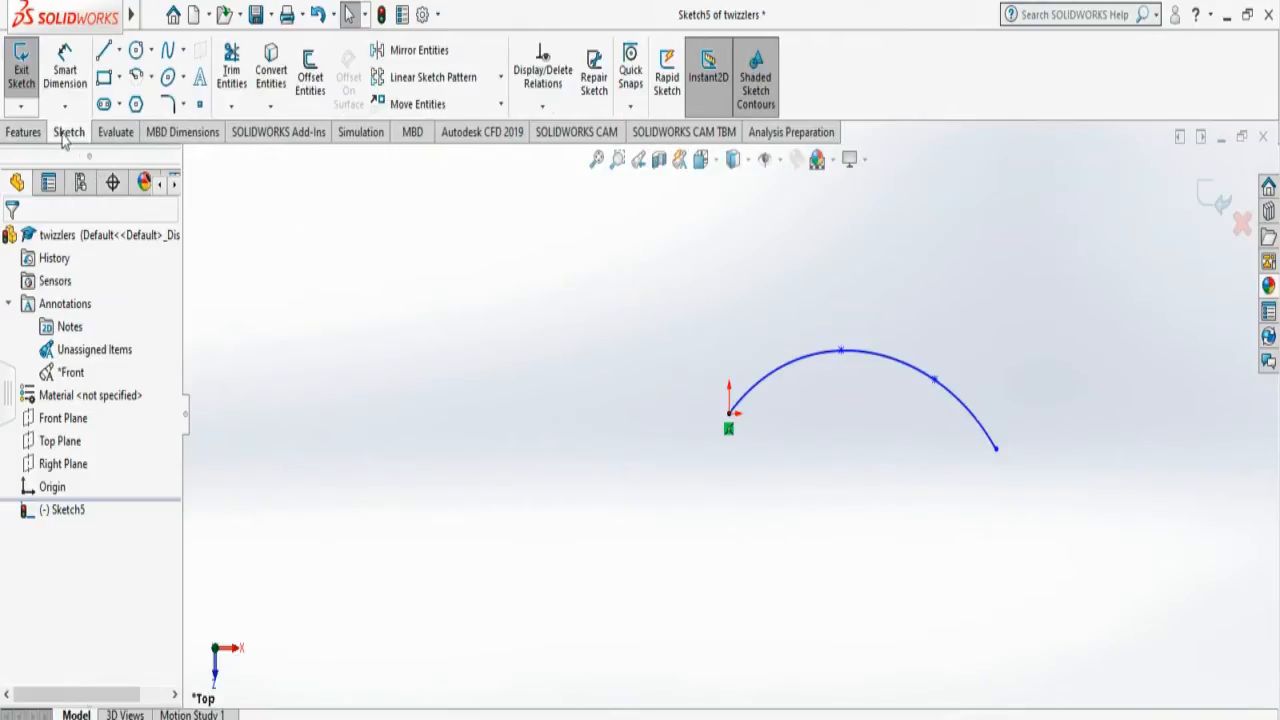
- Exit the sketch and create a reference plane perpendicular to the spline and coincident with its start point at the origin
{"action": "left_click", "coordinate": [21, 72]}
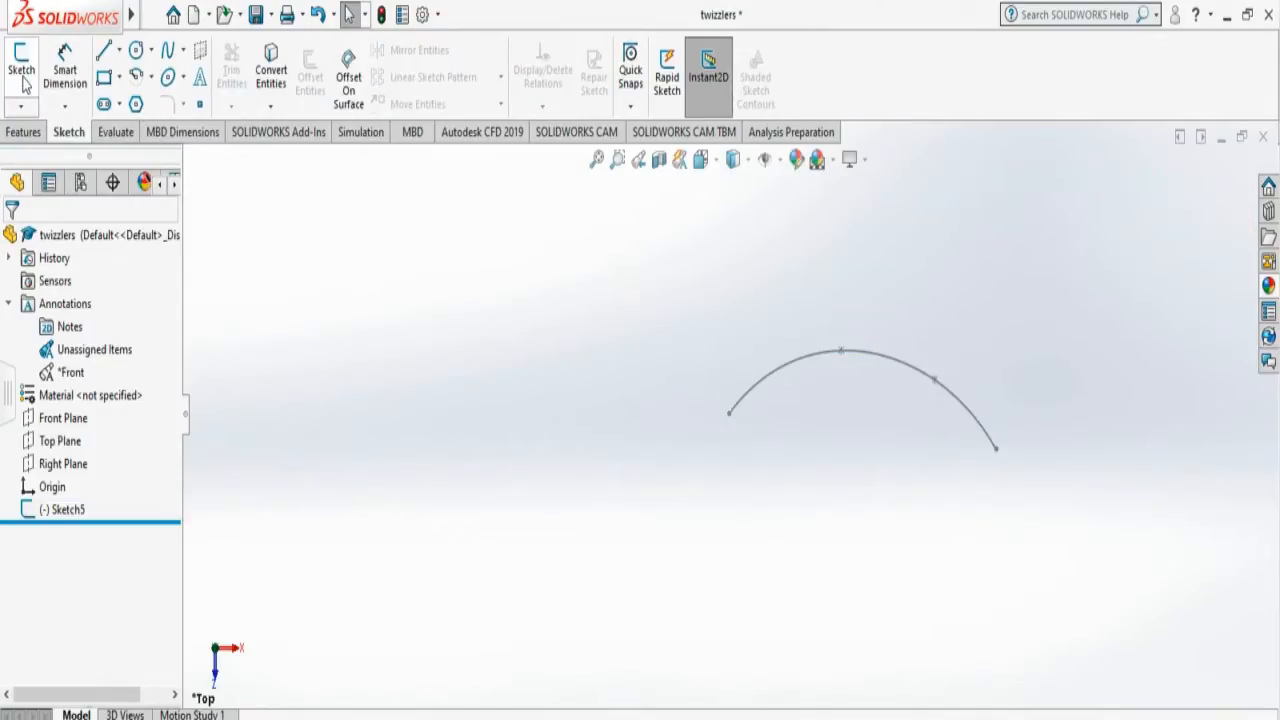
{"action": "left_click", "coordinate": [26, 135]}
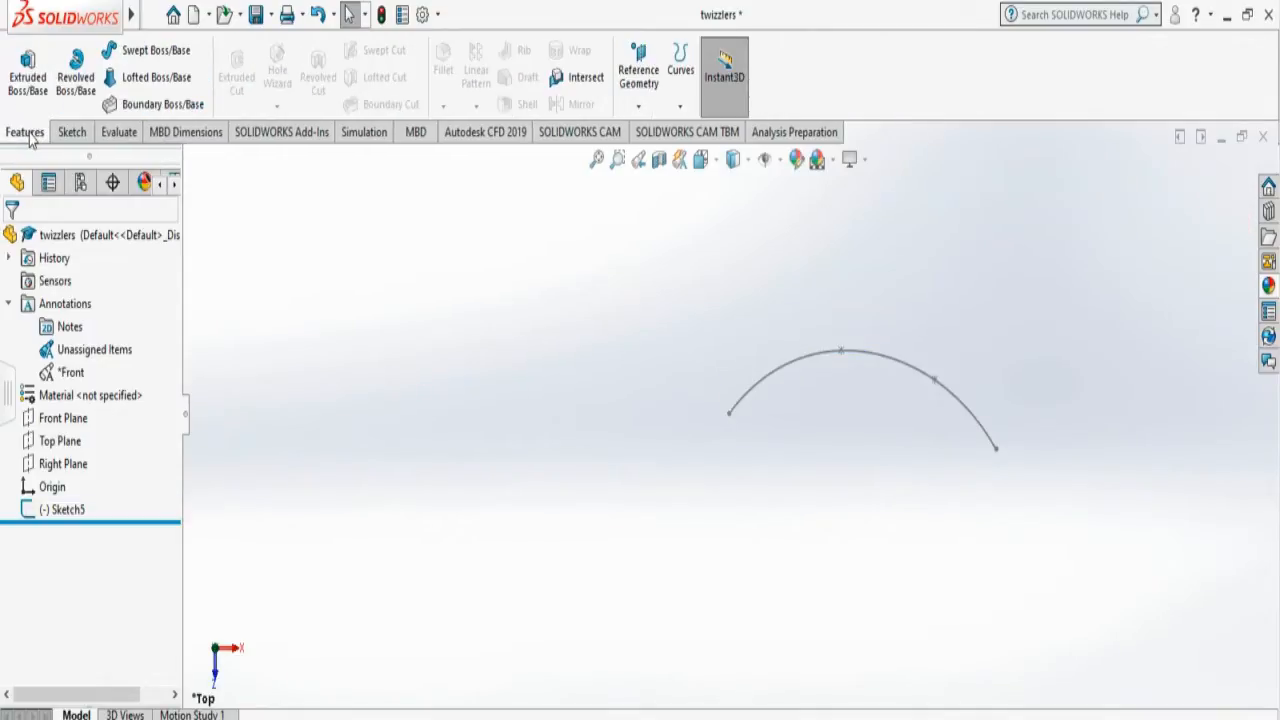
{"action": "left_click", "coordinate": [638, 105]}
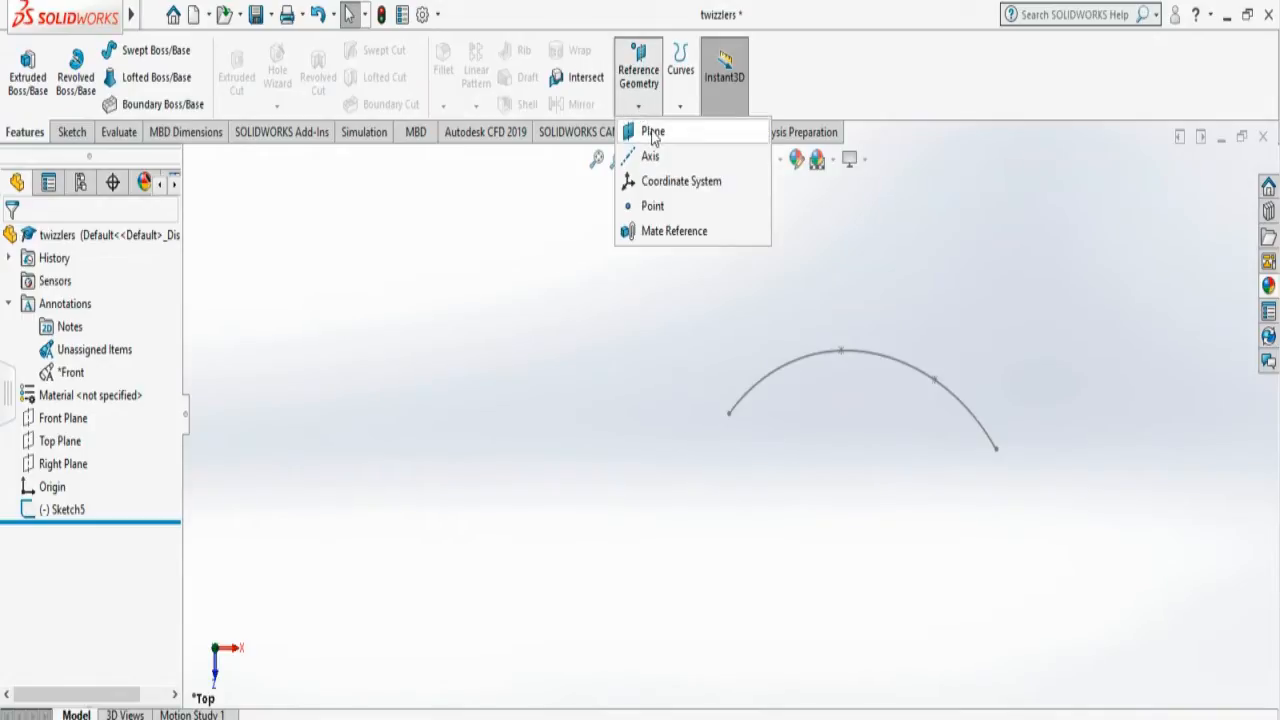
{"action": "left_click", "coordinate": [653, 132]}
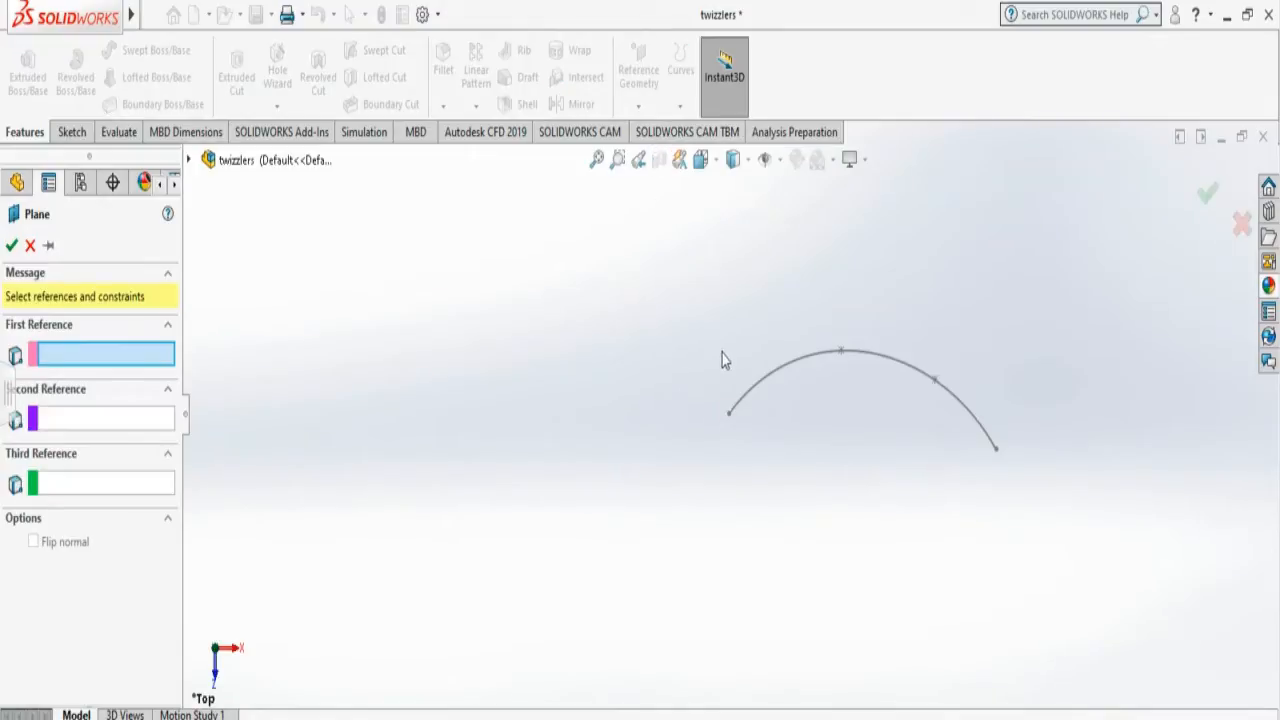
{"action": "left_click", "coordinate": [755, 393]}
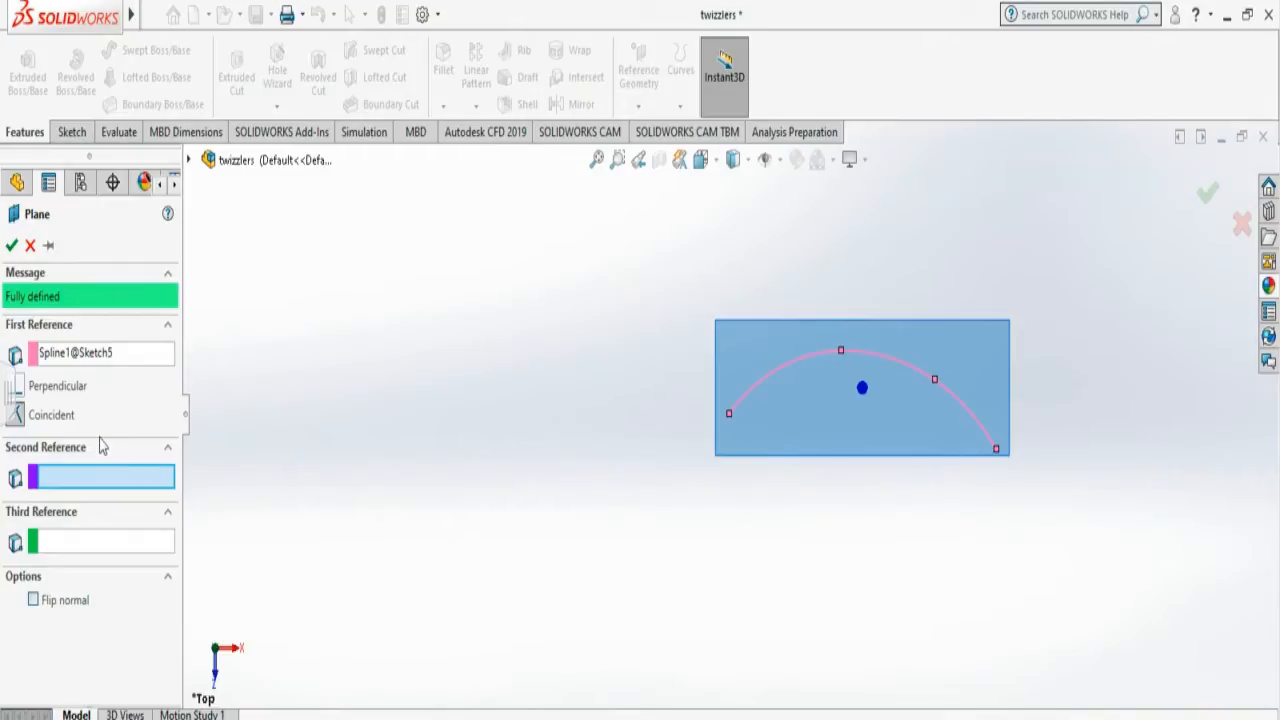
{"action": "left_click", "coordinate": [68, 393]}
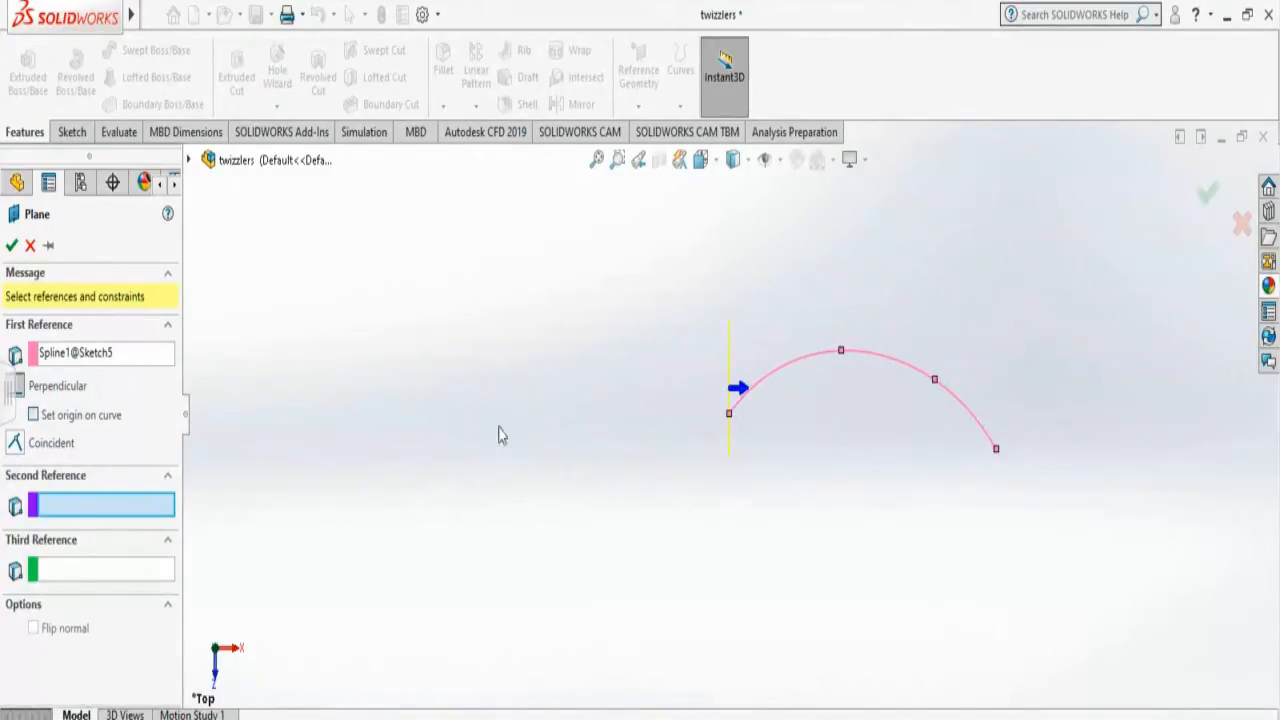
{"action": "left_click", "coordinate": [729, 415]}
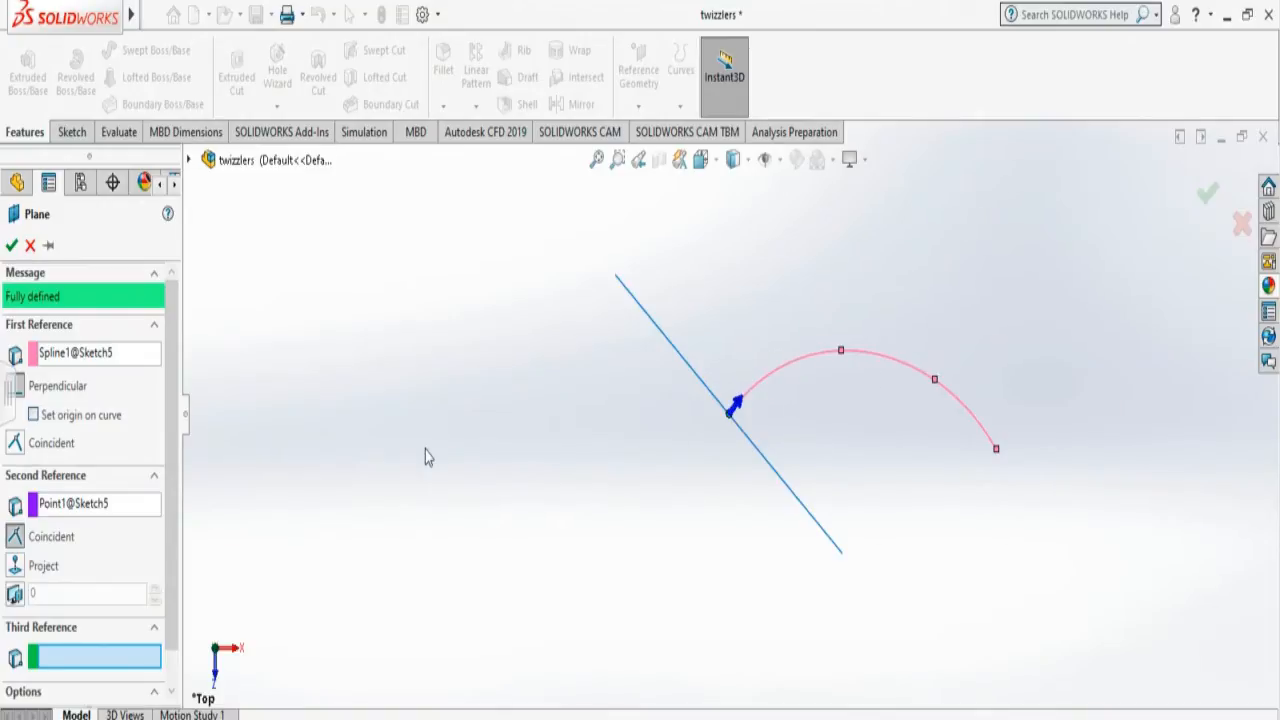
{"action": "left_click", "coordinate": [12, 246]}
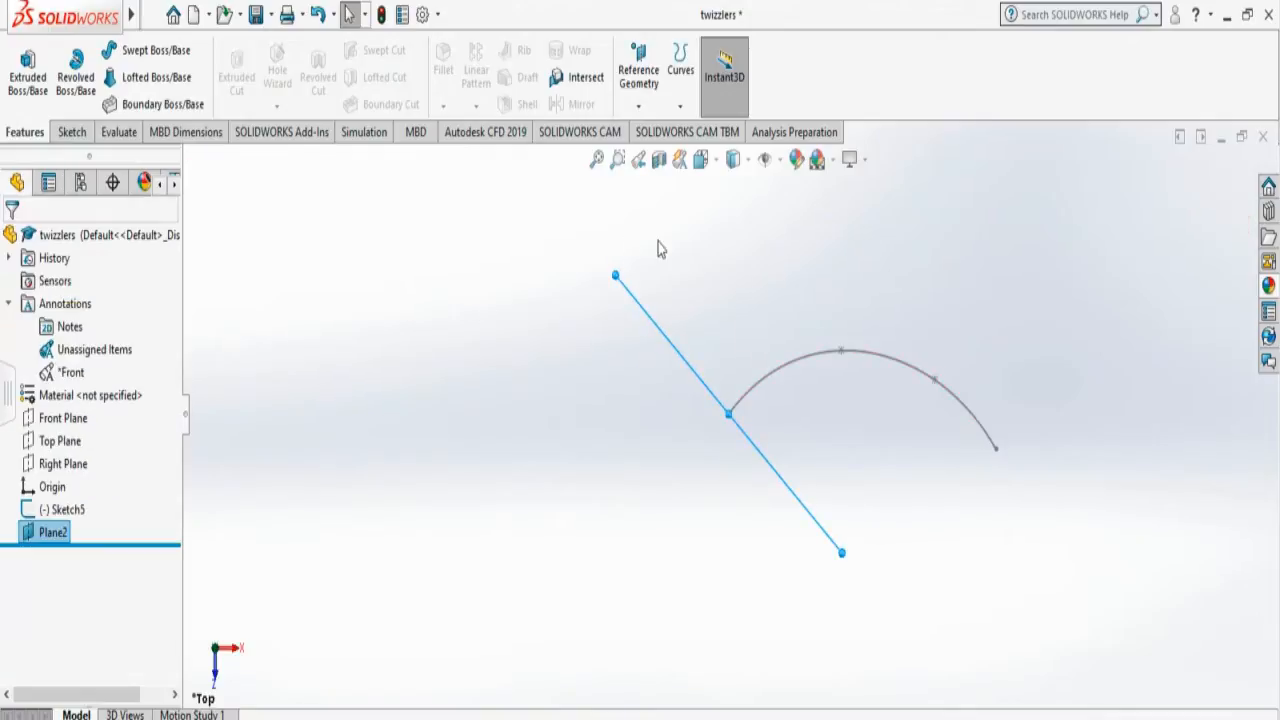
- Sketch a six-sided polygon on the new plane, centered at the origin, with an inscribed circle diameter of about 36.5
{"action": "left_click", "coordinate": [717, 170]}
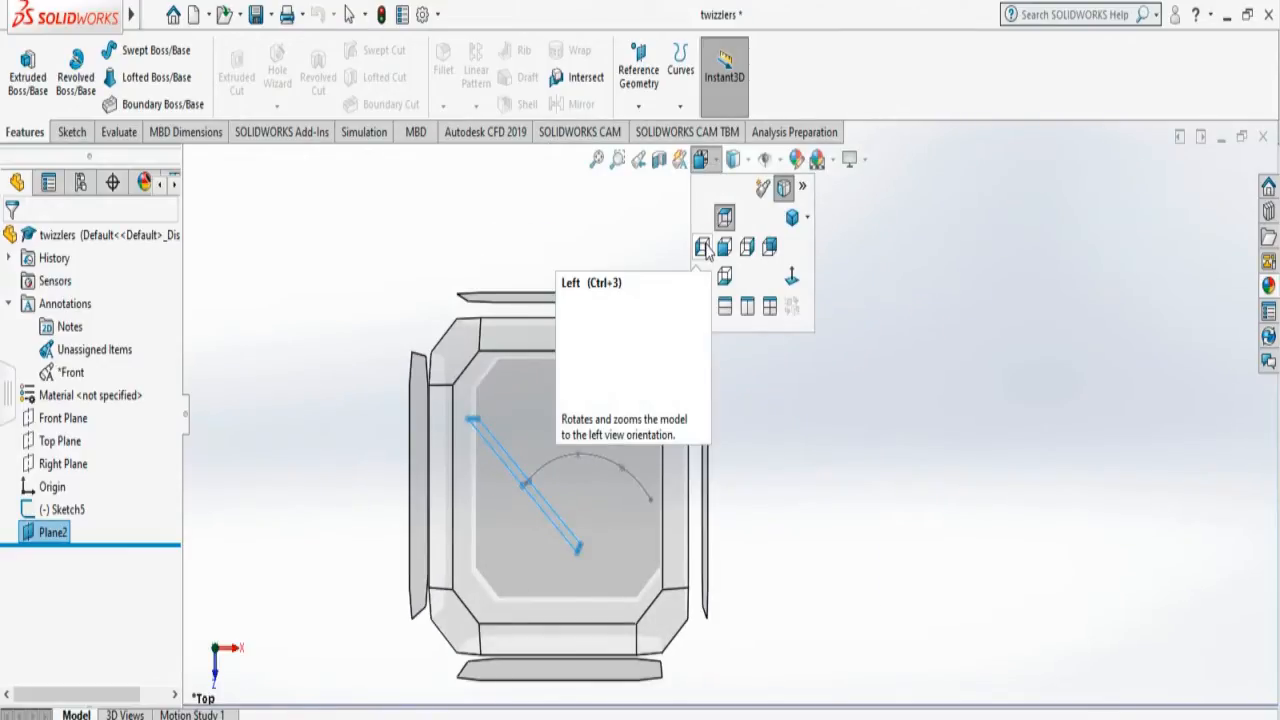
{"action": "left_click", "coordinate": [704, 248]}
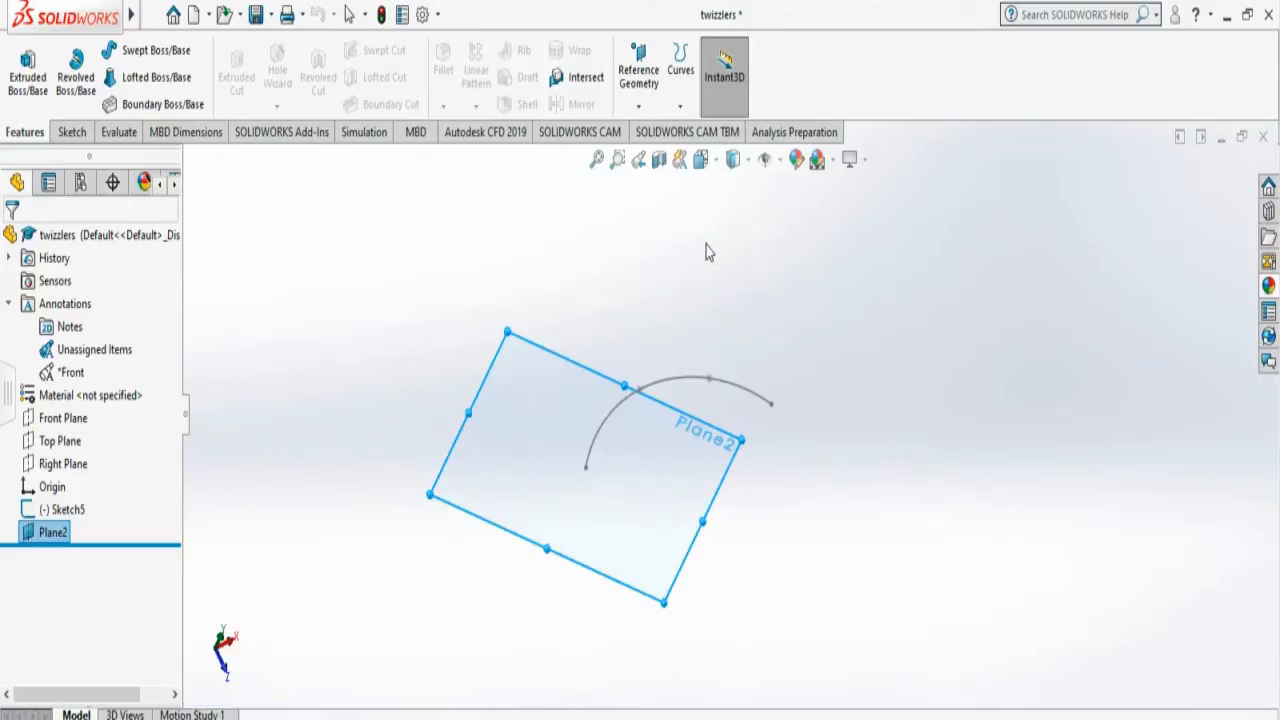
{"action": "left_click", "coordinate": [715, 170]}
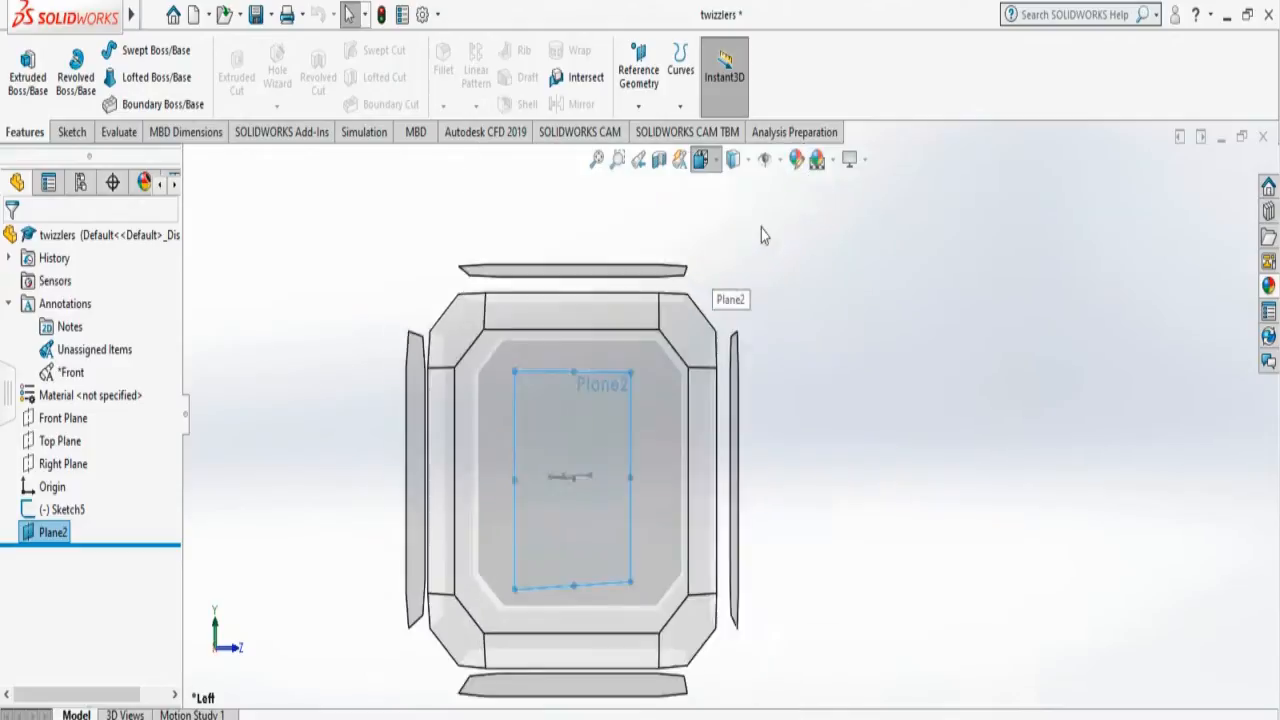
{"action": "left_click", "coordinate": [790, 222]}
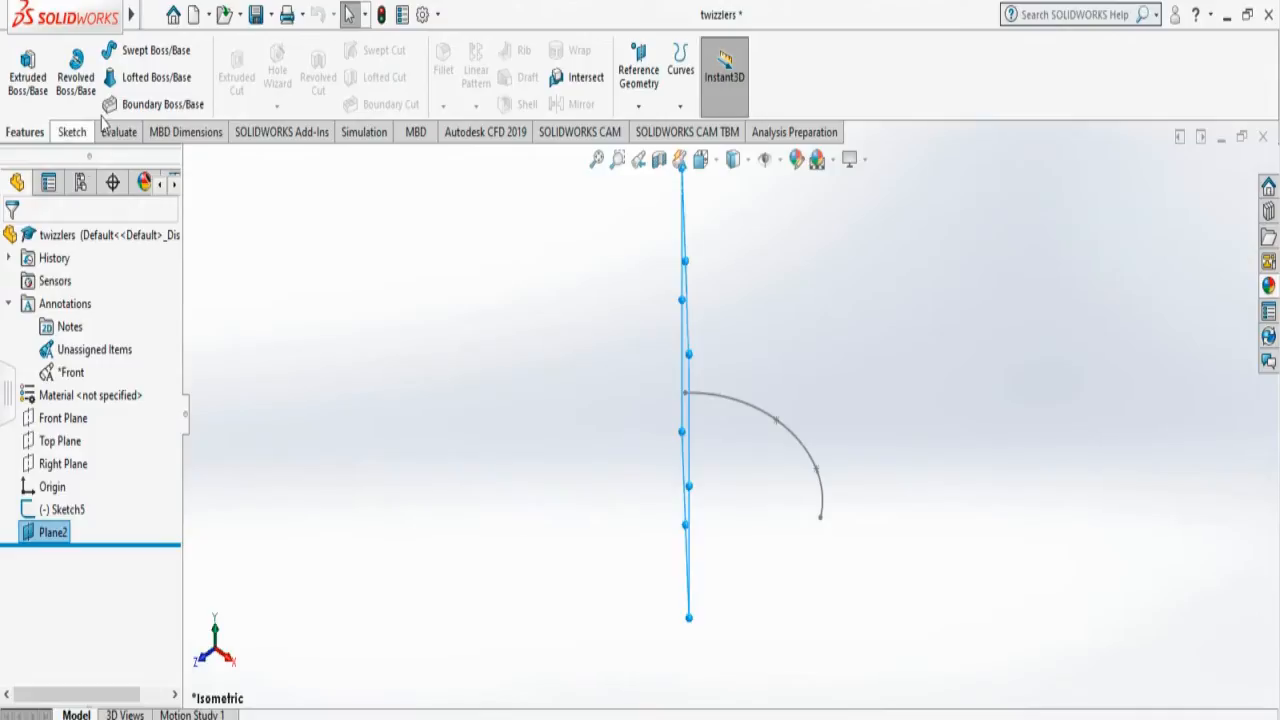
{"action": "left_click", "coordinate": [70, 133]}
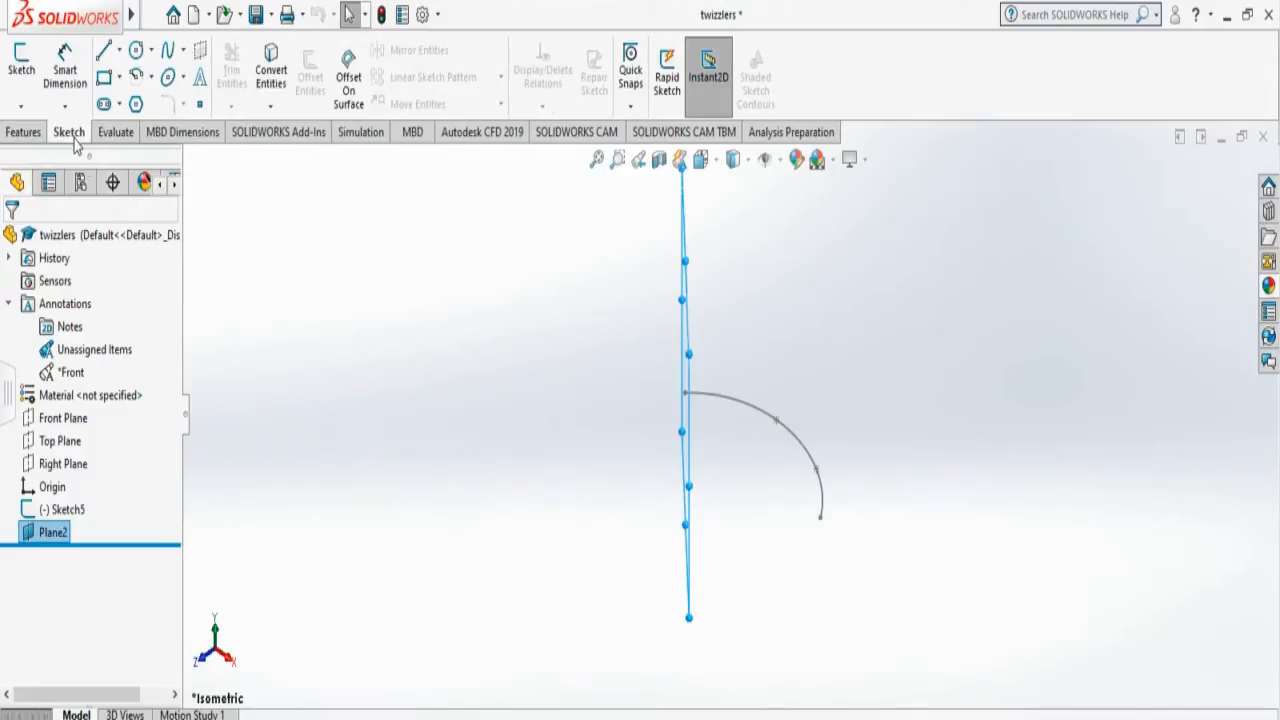
{"action": "left_click", "coordinate": [137, 105]}
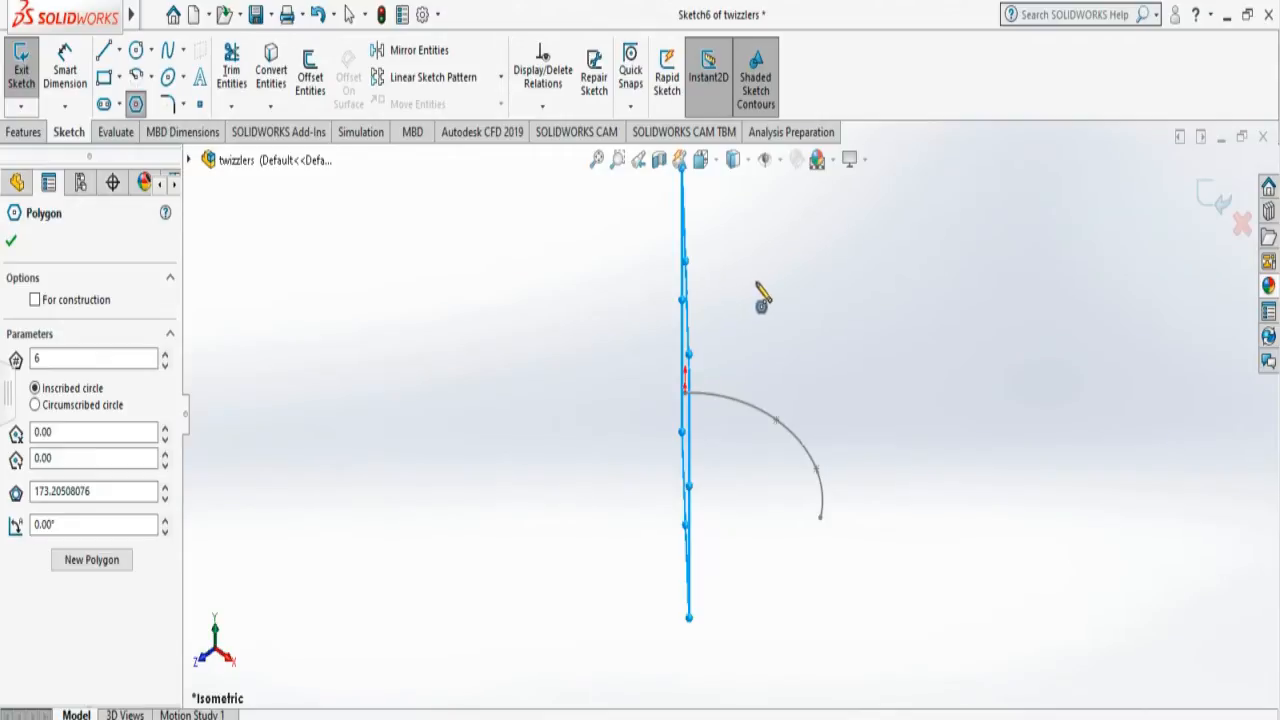
{"action": "key", "text": "Escape"}
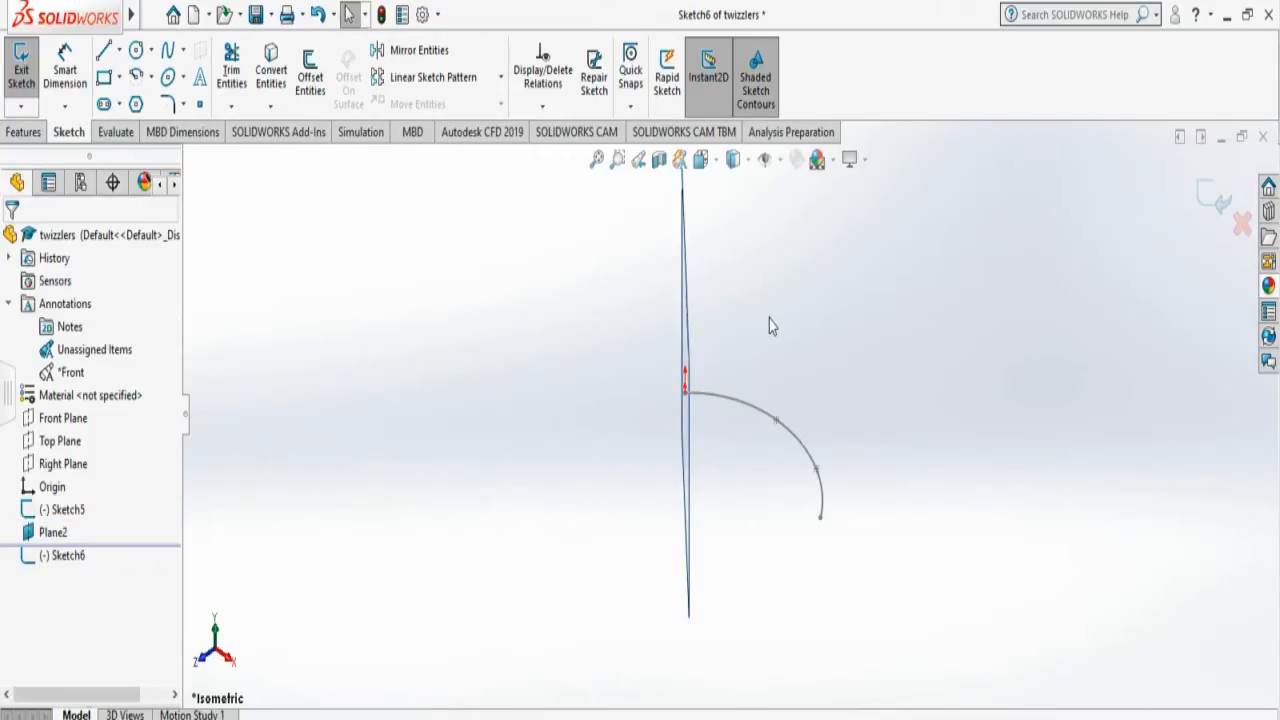
{"action": "mouse_move", "coordinate": [740, 366]}
{"action": "middle_mouse_down"}
{"action": "mouse_move", "coordinate": [753, 305]}
{"action": "mouse_move", "coordinate": [812, 305]}
{"action": "middle_mouse_up"}
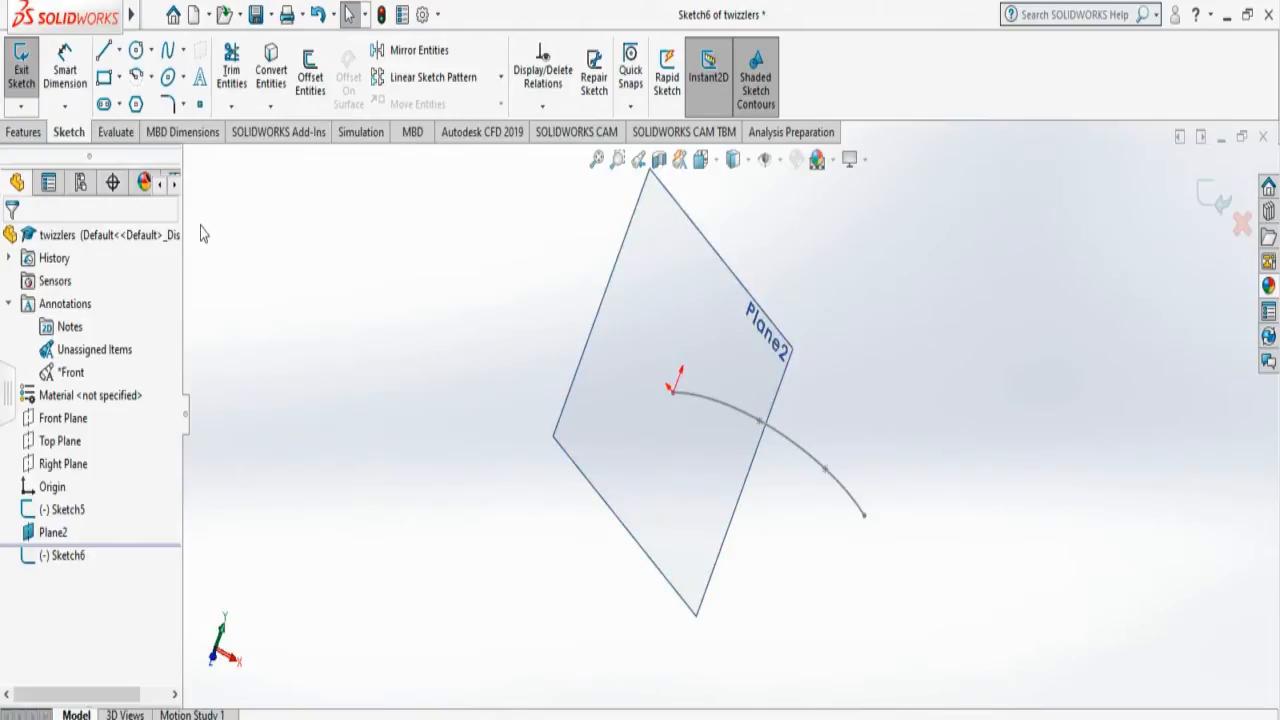
{"action": "left_click", "coordinate": [136, 104]}
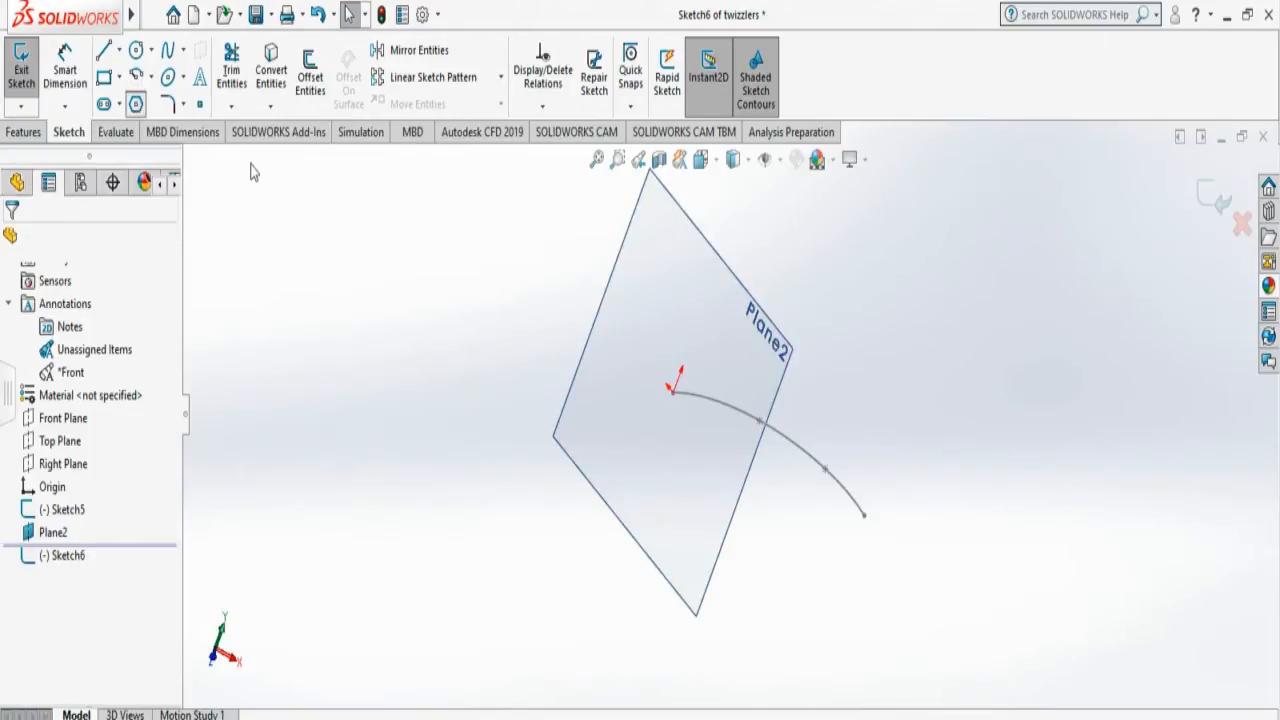
{"action": "left_click", "coordinate": [675, 392]}
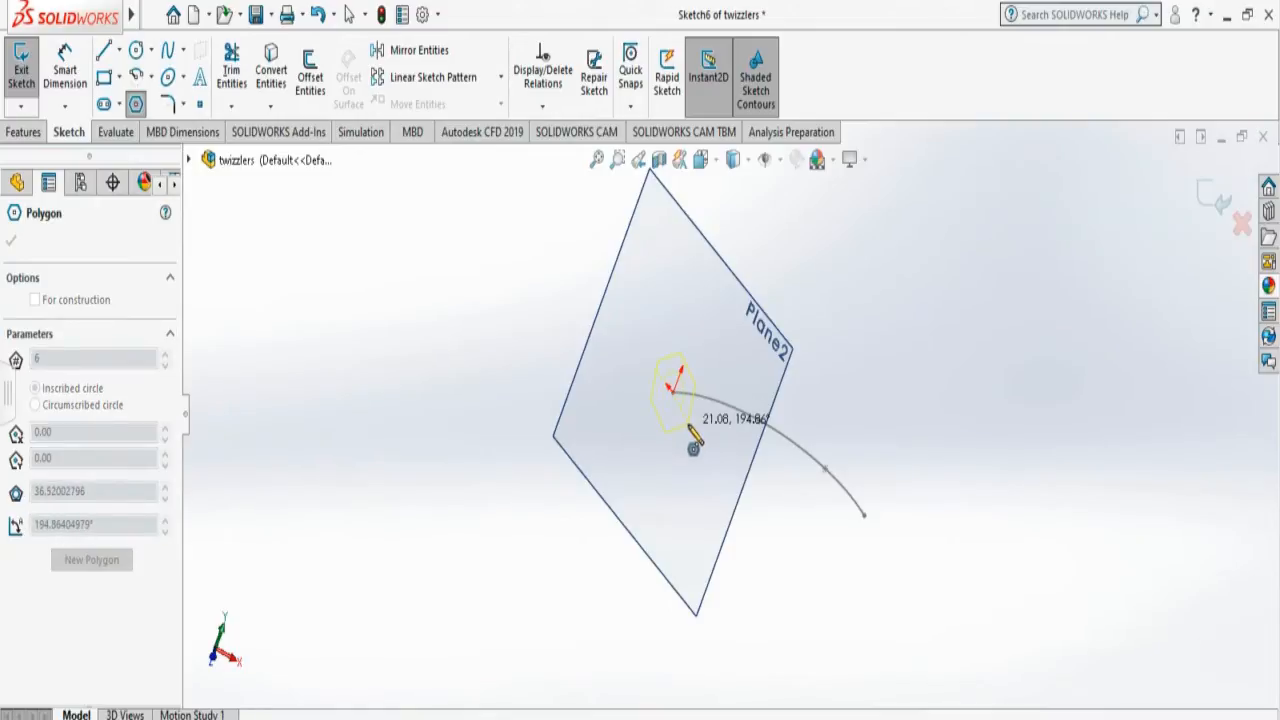
{"action": "left_click", "coordinate": [689, 430]}
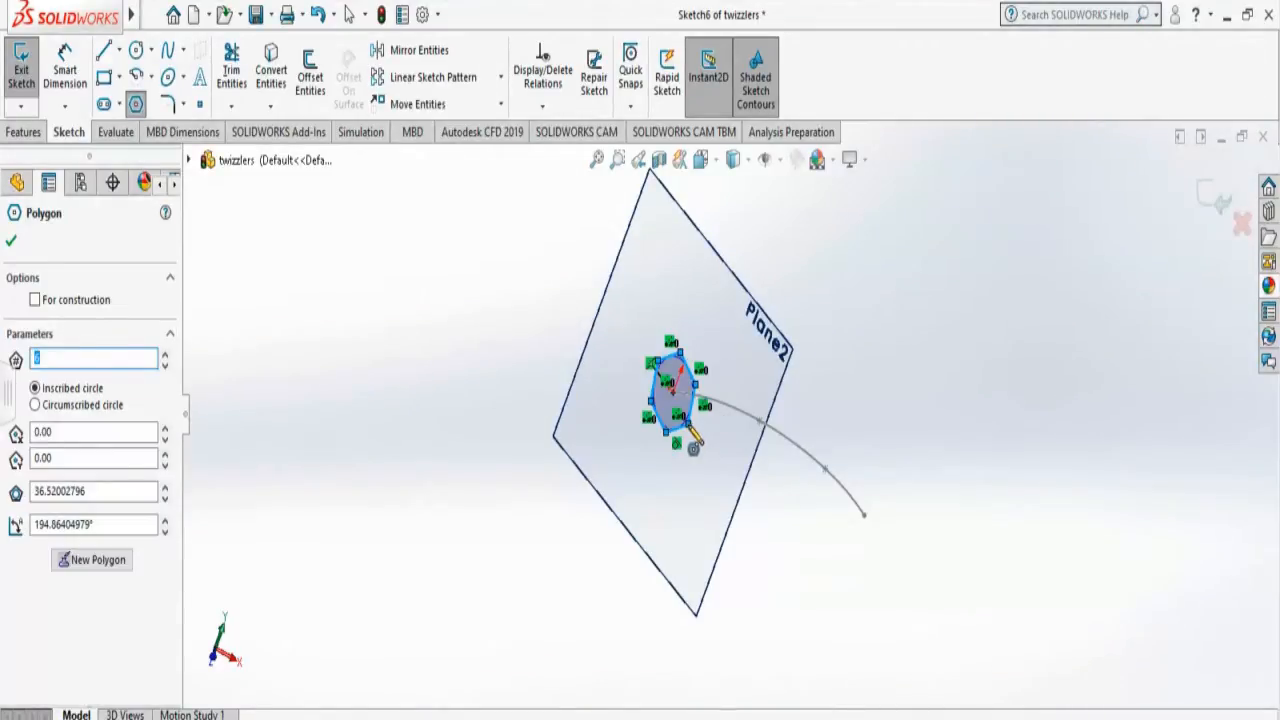
{"action": "key", "text": "Escape"}
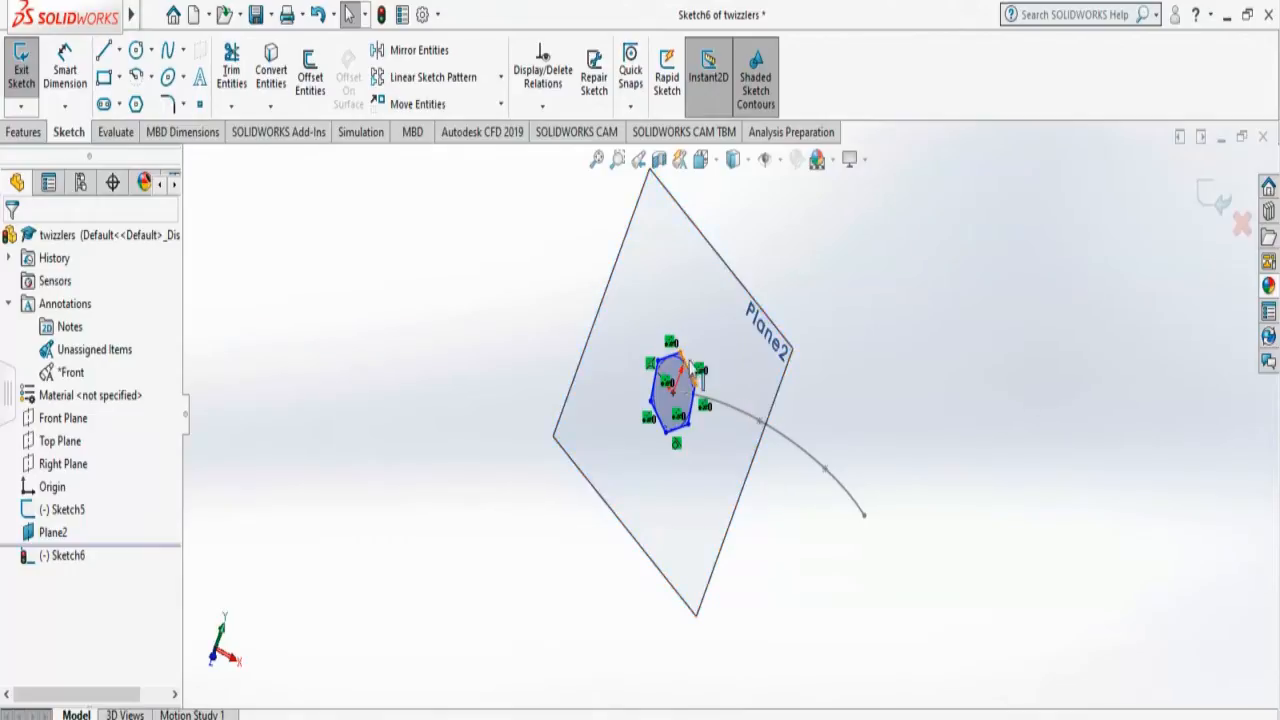
- Set the radius of the polygon's inscribed construction circle to 12
{"action": "scroll", "coordinate": [660, 390], "scroll_direction": "down", "scroll_amount": 5}
{"action": "scroll", "coordinate": [660, 392], "scroll_direction": "down", "scroll_amount": 1}
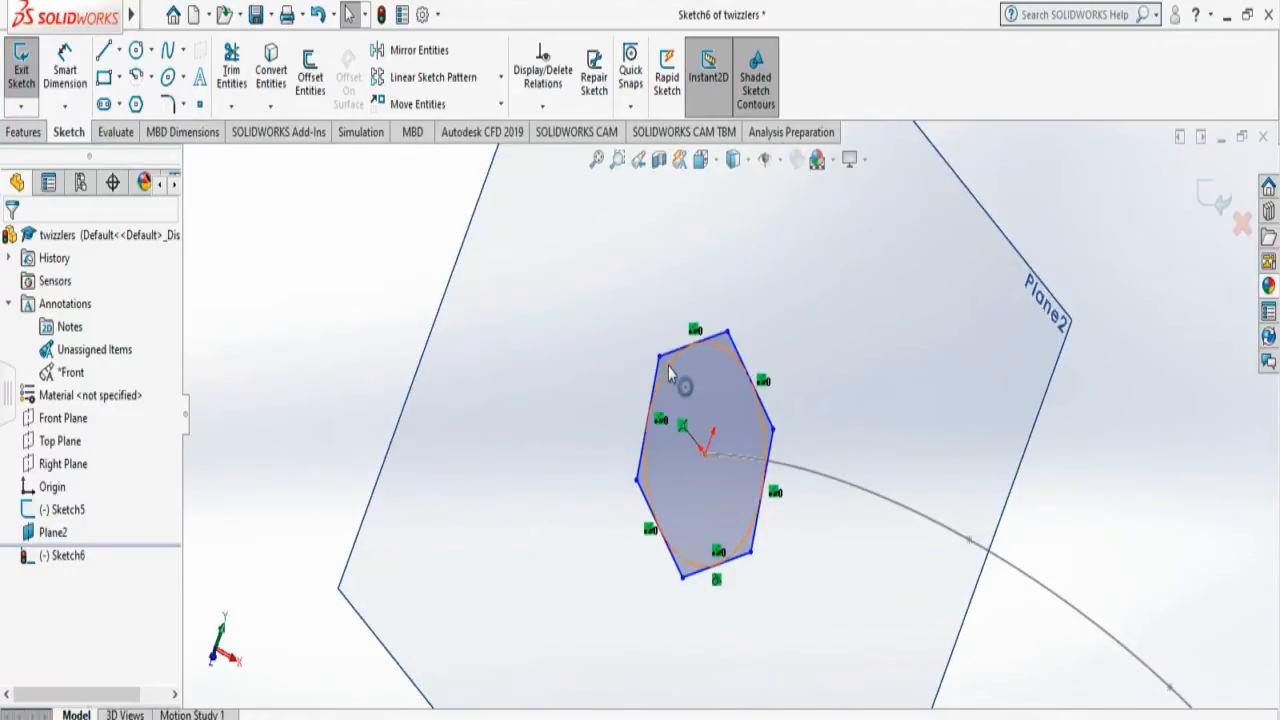
{"action": "left_click", "coordinate": [670, 373]}
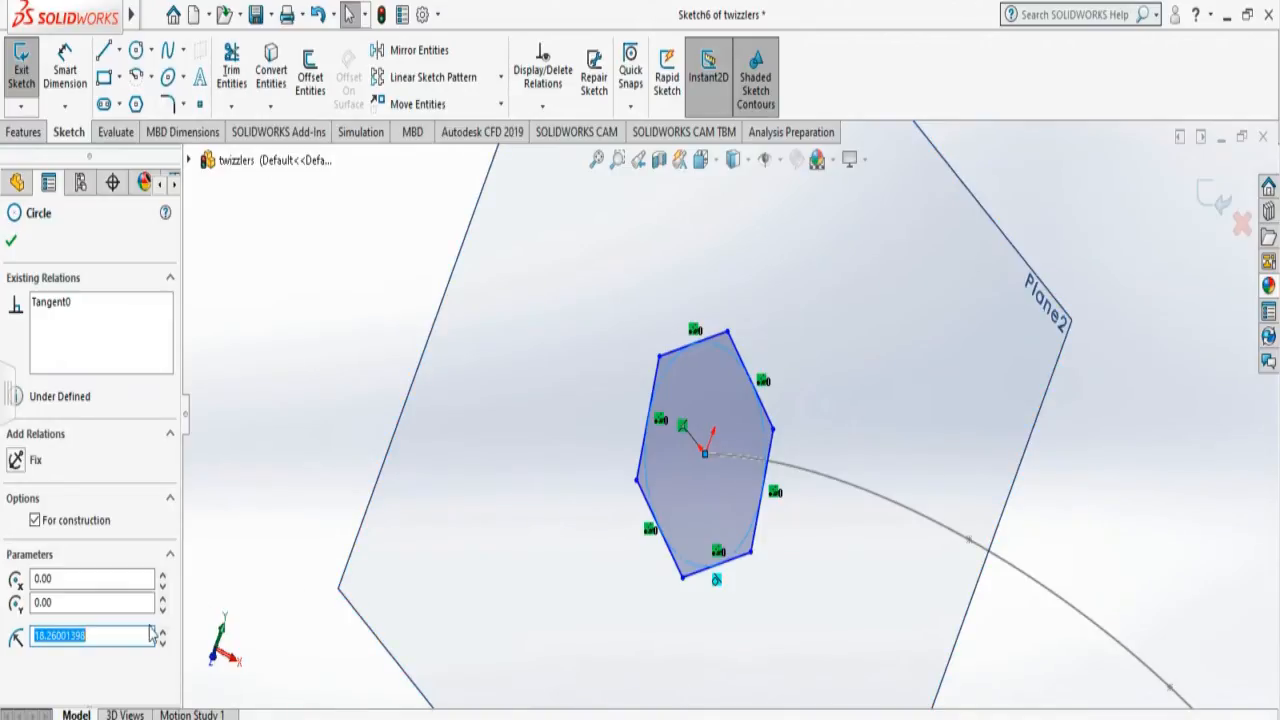
{"action": "type", "text": "12"}
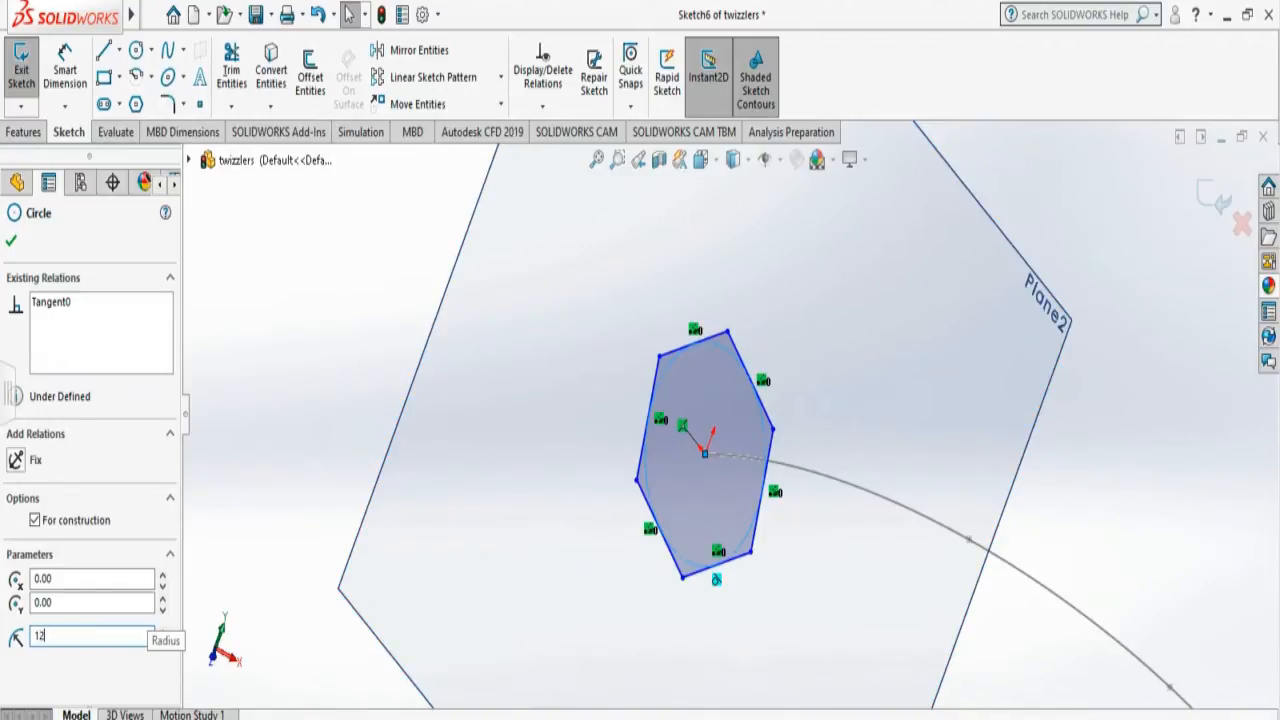
{"action": "left_click", "coordinate": [11, 240]}
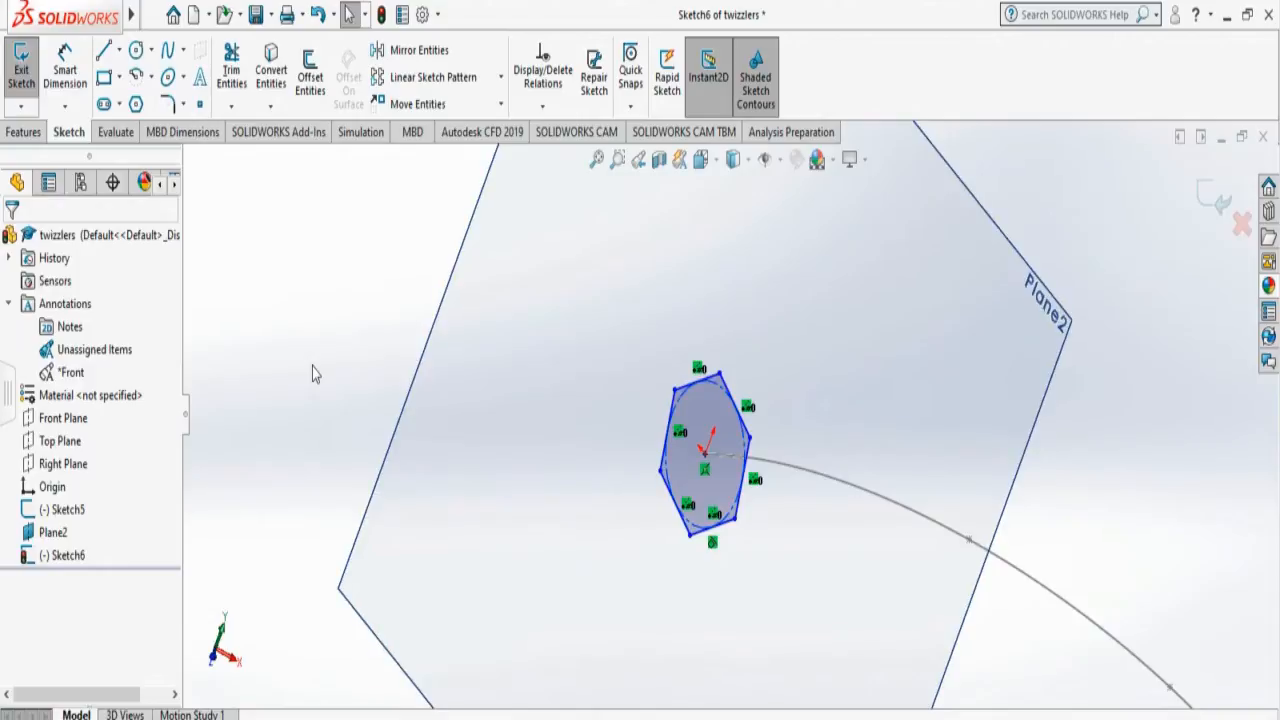
- Sketch a circle centered at the origin inside the hexagon, with a radius of about 5.1
{"action": "left_click", "coordinate": [136, 52]}
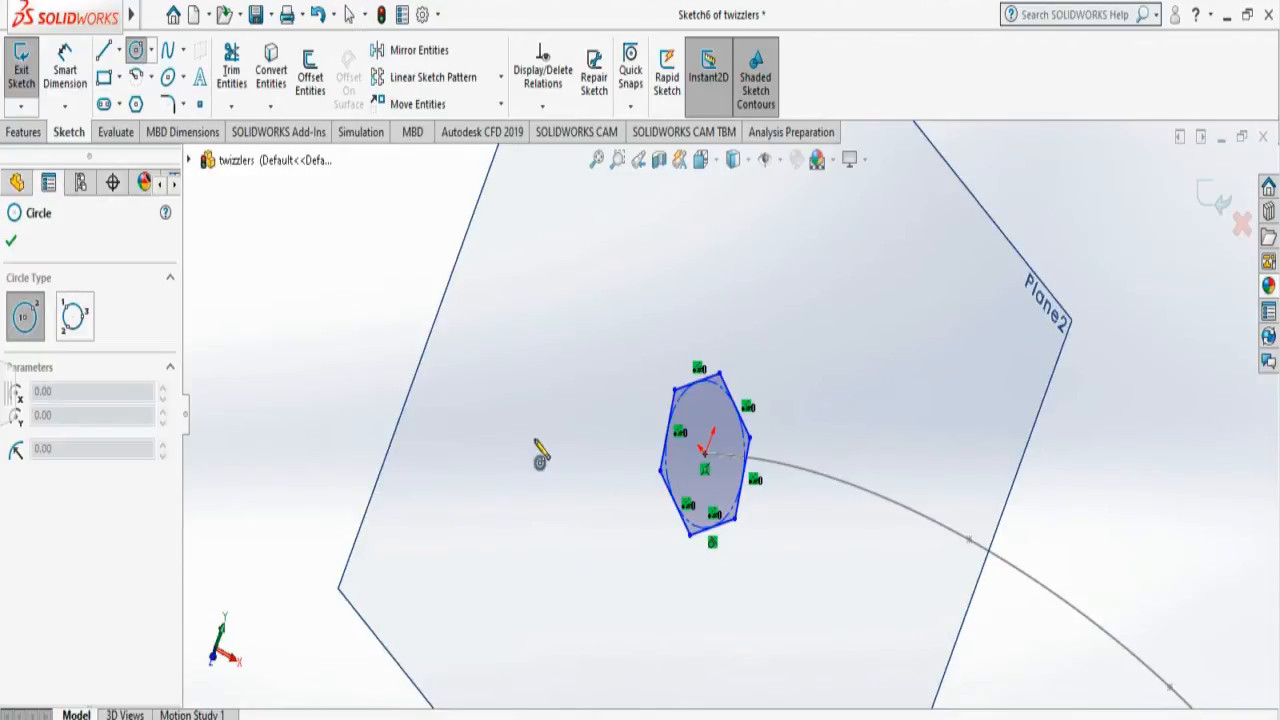
{"action": "left_click", "coordinate": [705, 453]}
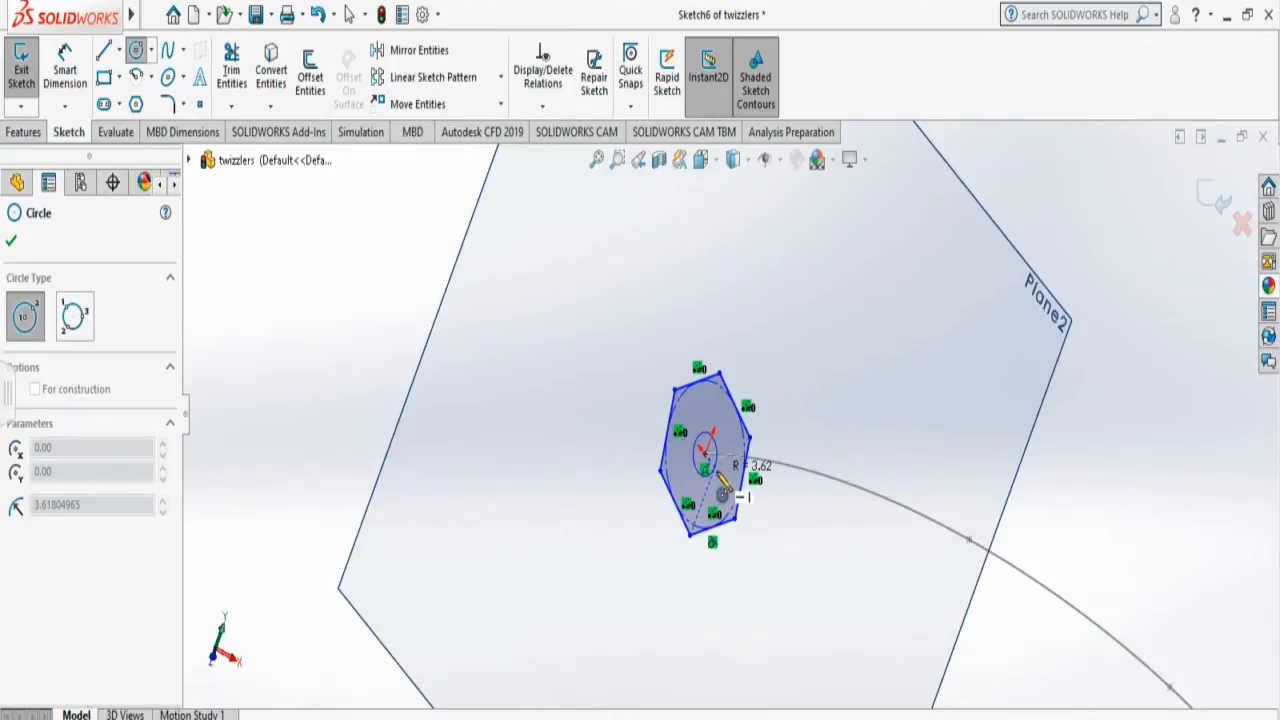
{"action": "left_click", "coordinate": [720, 488]}
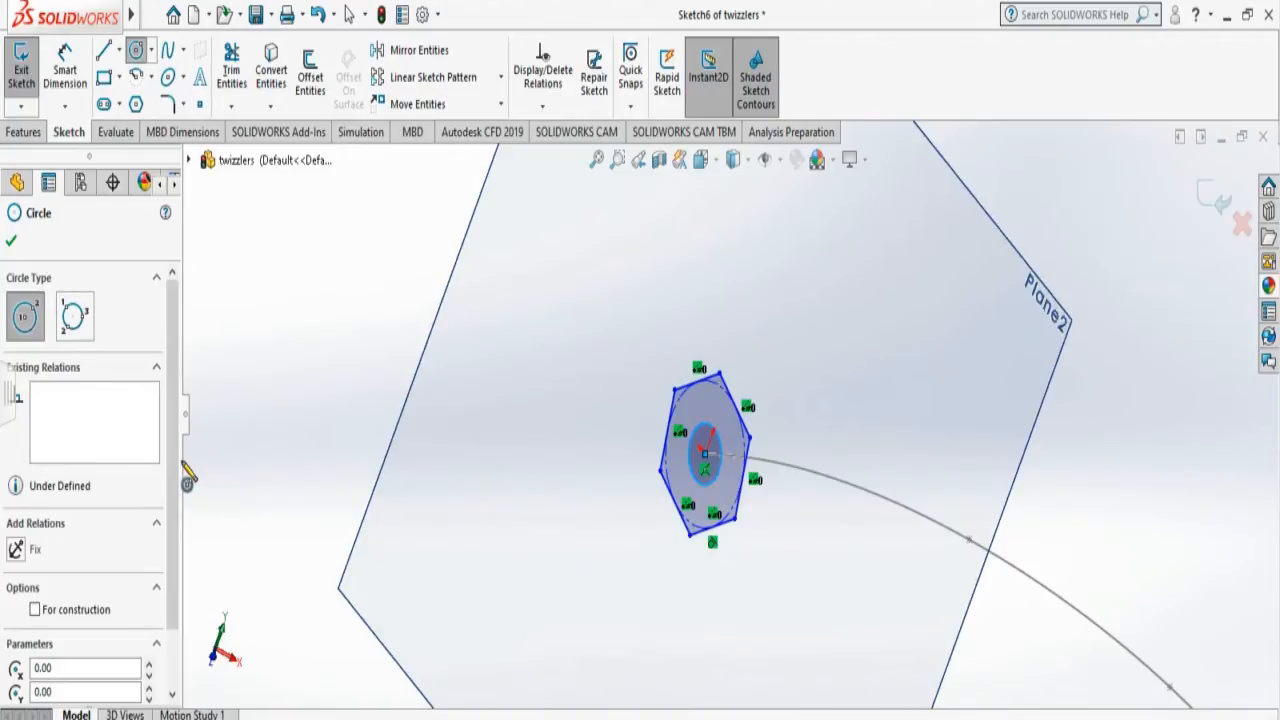
- Set the radius of the inner circle to 6 and finish the circle
{"action": "scroll", "coordinate": [172, 464], "scroll_direction": "down", "scroll_amount": 2}
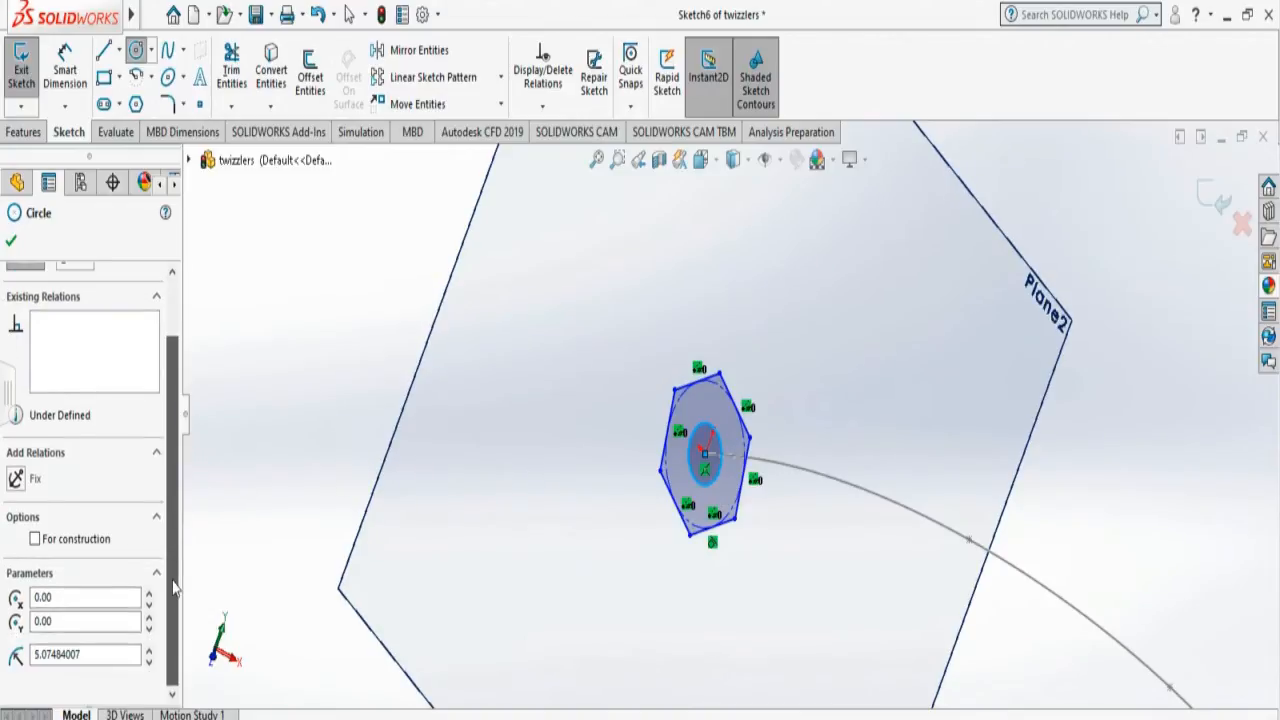
{"action": "left_click", "coordinate": [98, 655]}
{"action": "key", "text": "BackSpace"}
{"action": "key", "text": "BackSpace"}
{"action": "key", "text": "BackSpace"}
{"action": "key", "text": "BackSpace"}
{"action": "key", "text": "BackSpace"}
{"action": "key", "text": "BackSpace"}
{"action": "key", "text": "BackSpace"}
{"action": "key", "text": "BackSpace"}
{"action": "key", "text": "BackSpace"}
{"action": "type", "text": "6"}
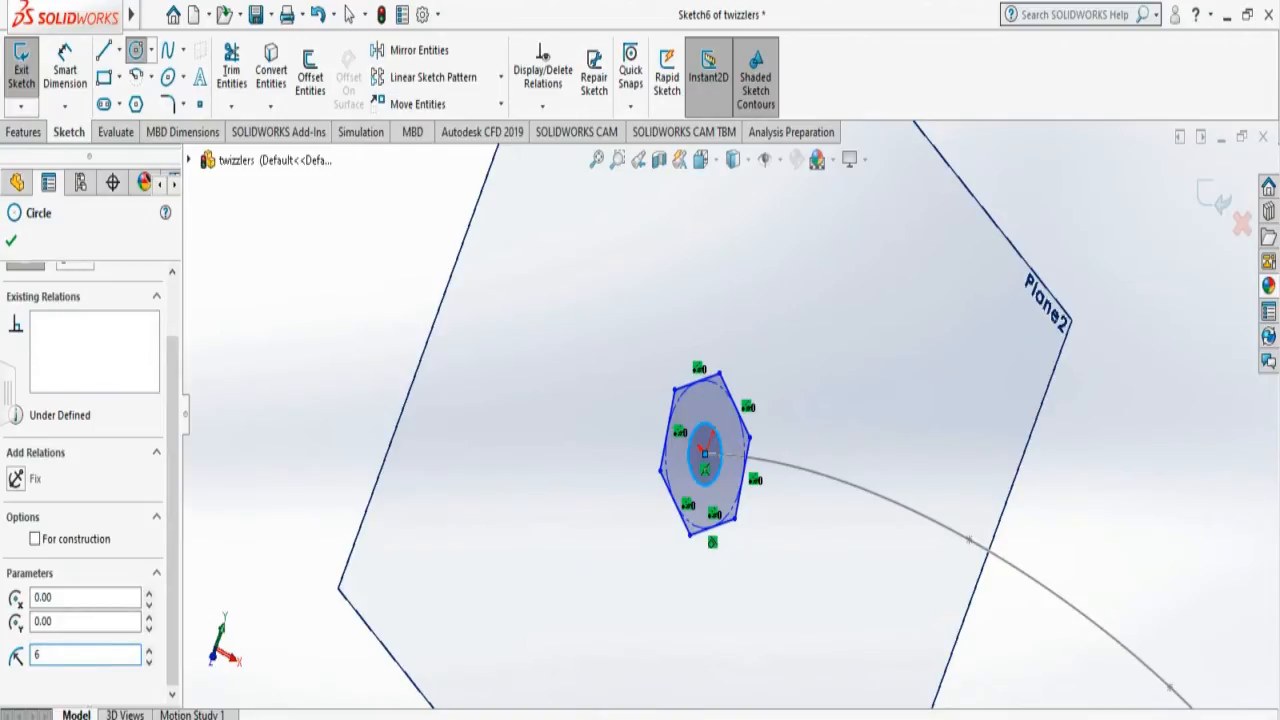
{"action": "key", "text": "Return"}
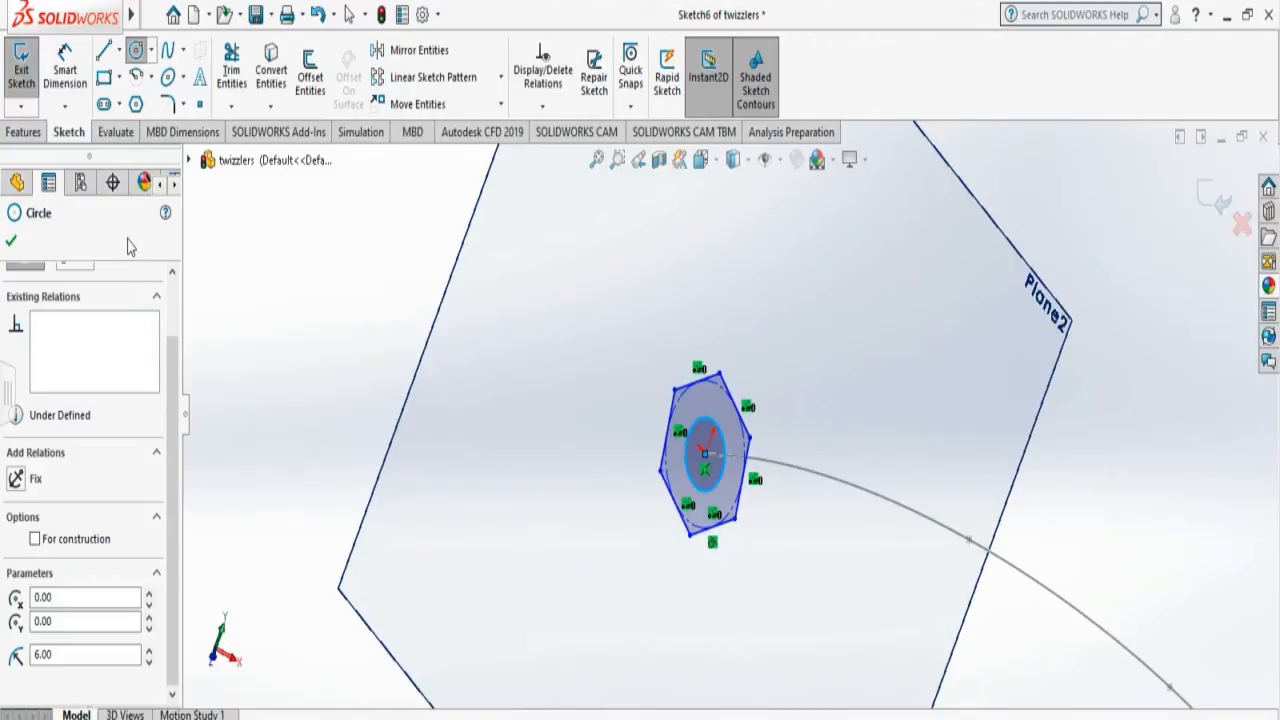
{"action": "left_click", "coordinate": [11, 245]}
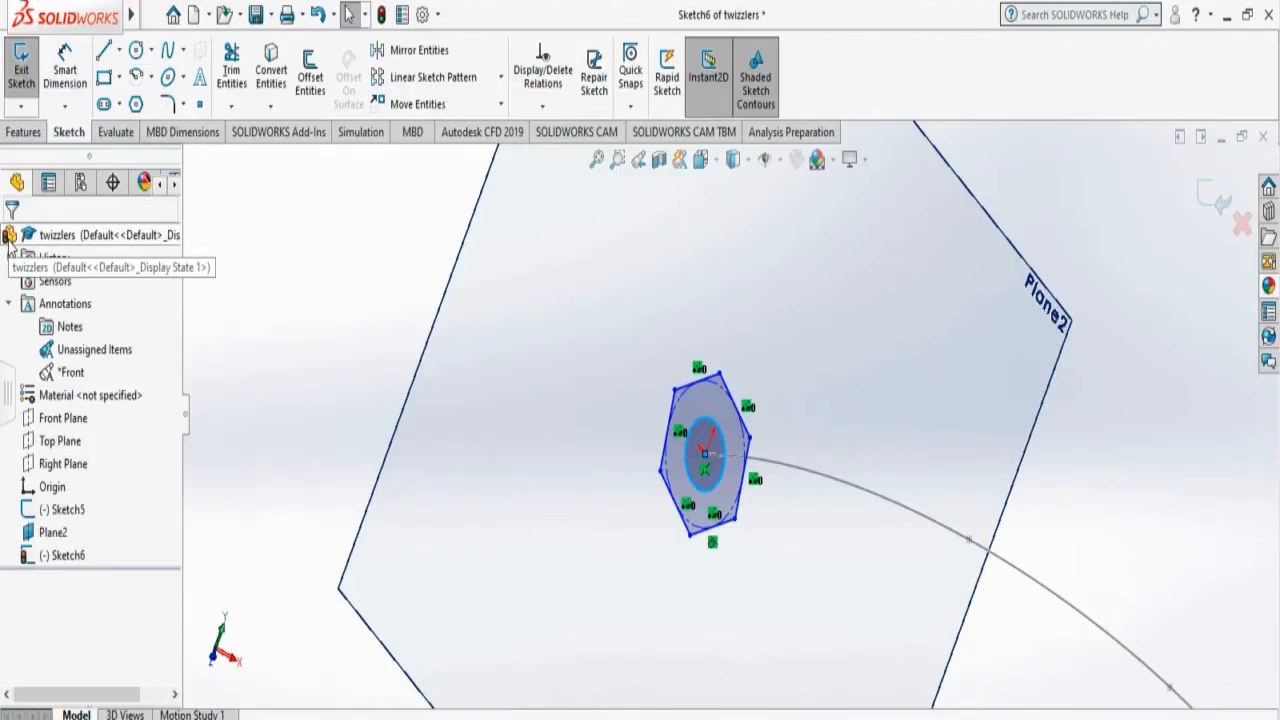
- Delete the hexagon's inscribed construction circle and exit the profile sketch
{"action": "left_click", "coordinate": [685, 407]}
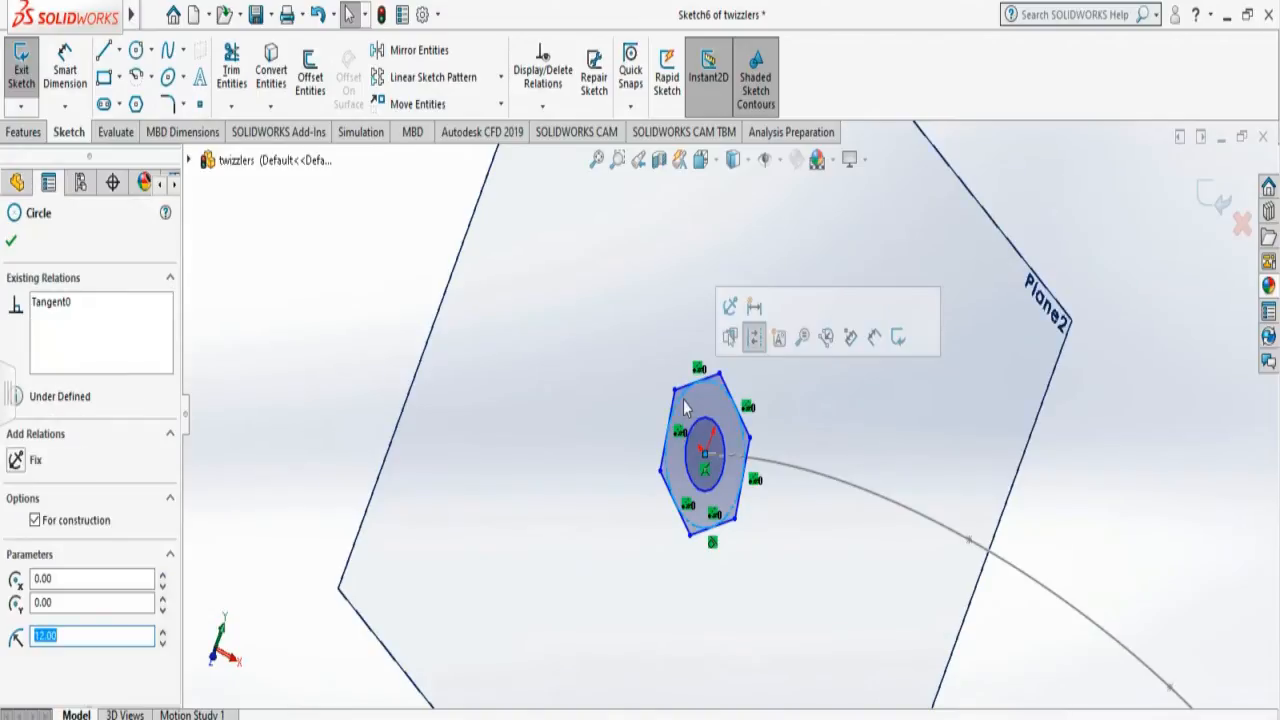
{"action": "key", "text": "Escape"}
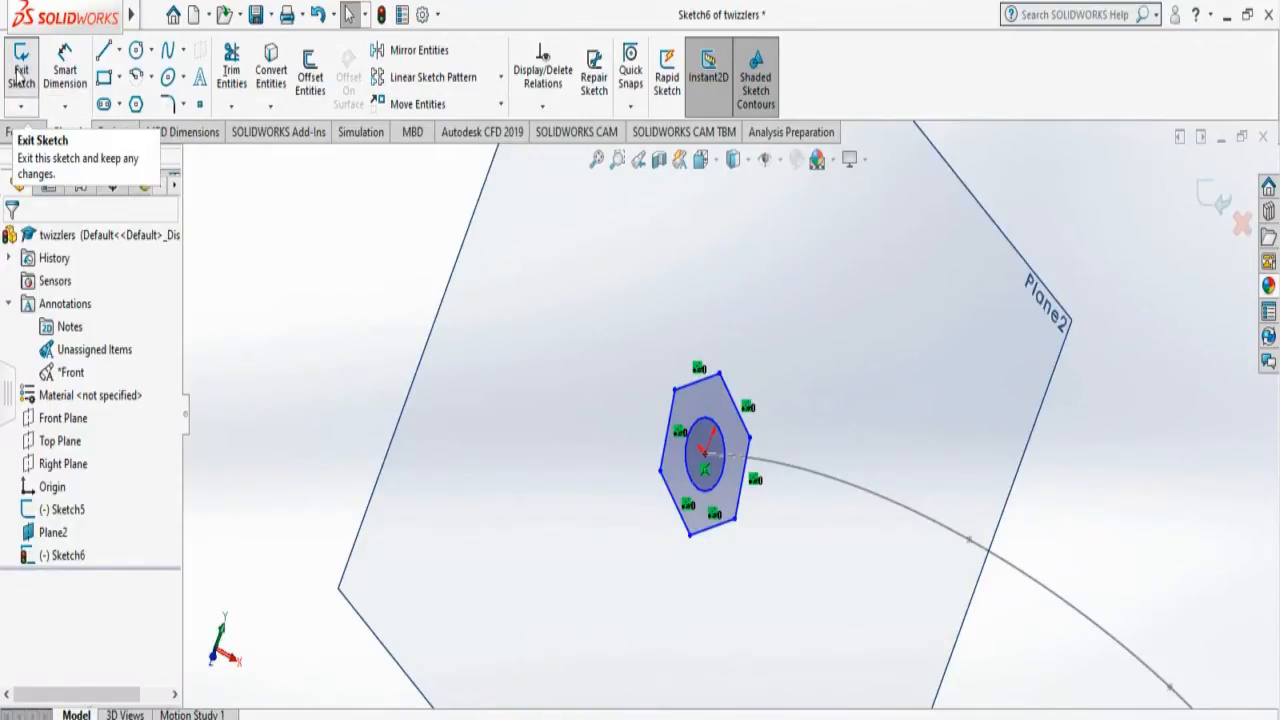
{"action": "left_click", "coordinate": [21, 80]}
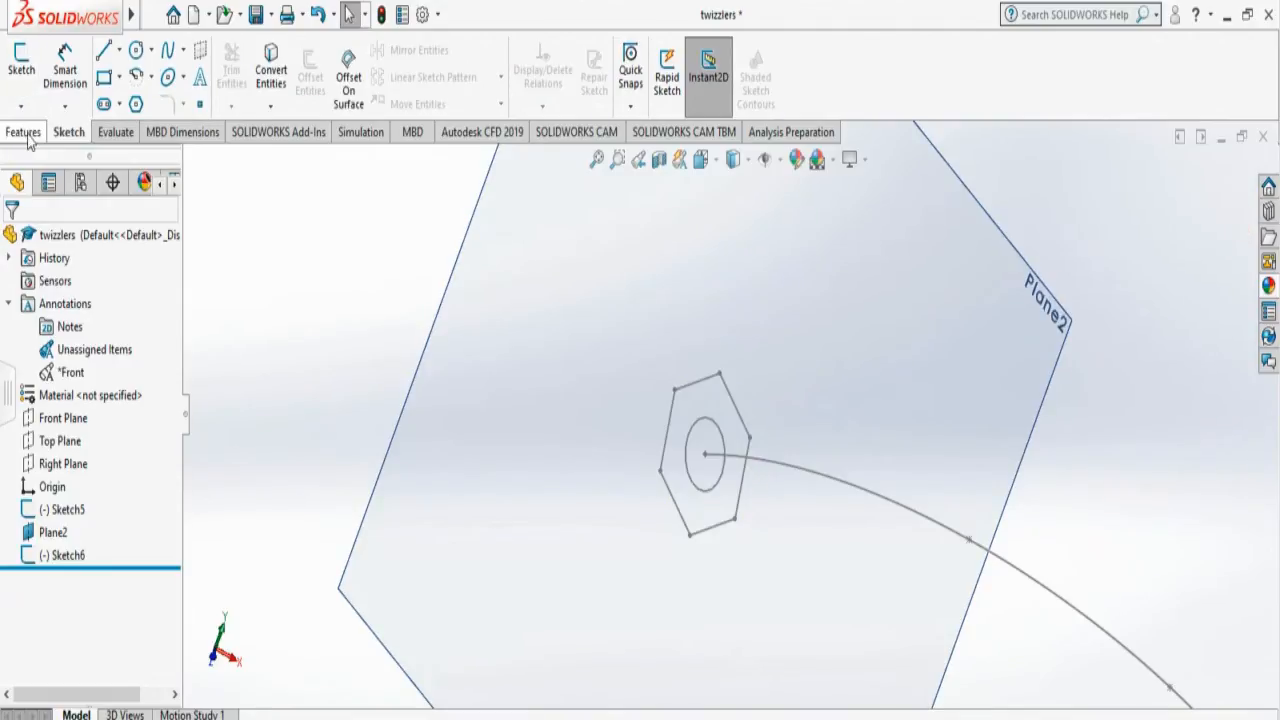
- Start a Swept Boss/Base using the hexagon-and-circle sketch as the profile and the spline as the path
{"action": "left_click", "coordinate": [26, 134]}
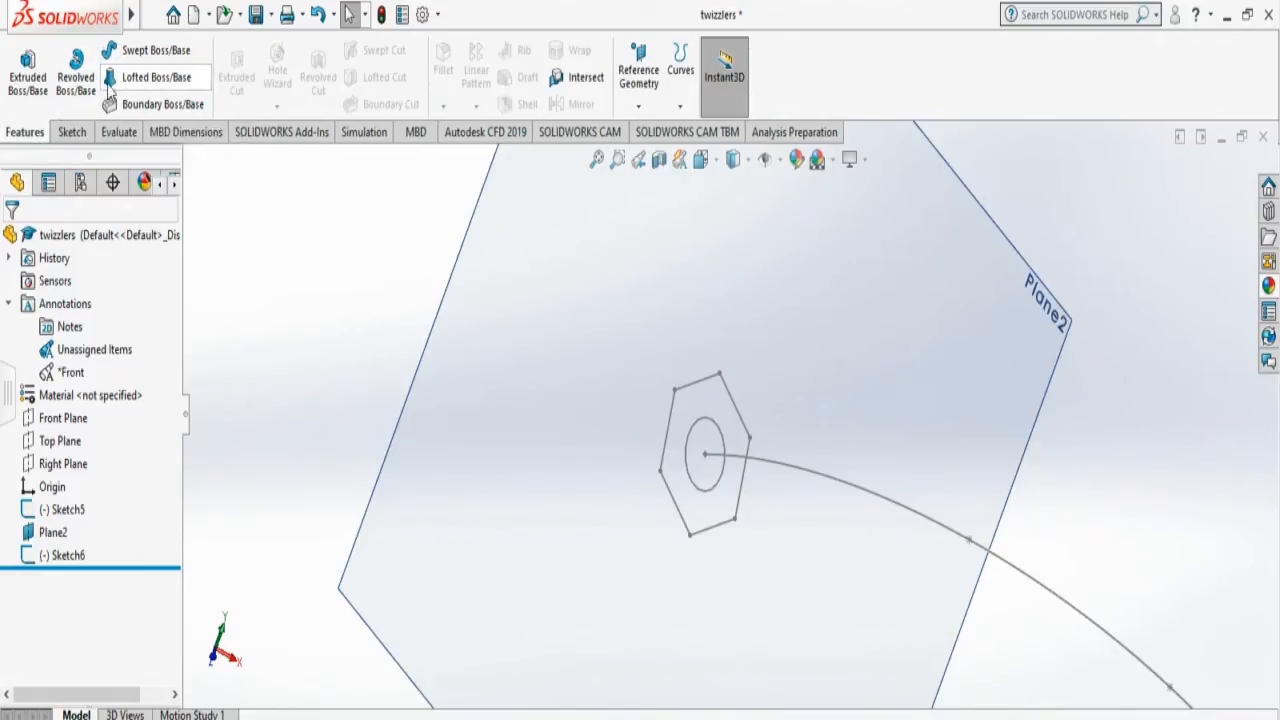
{"action": "left_click", "coordinate": [143, 58]}
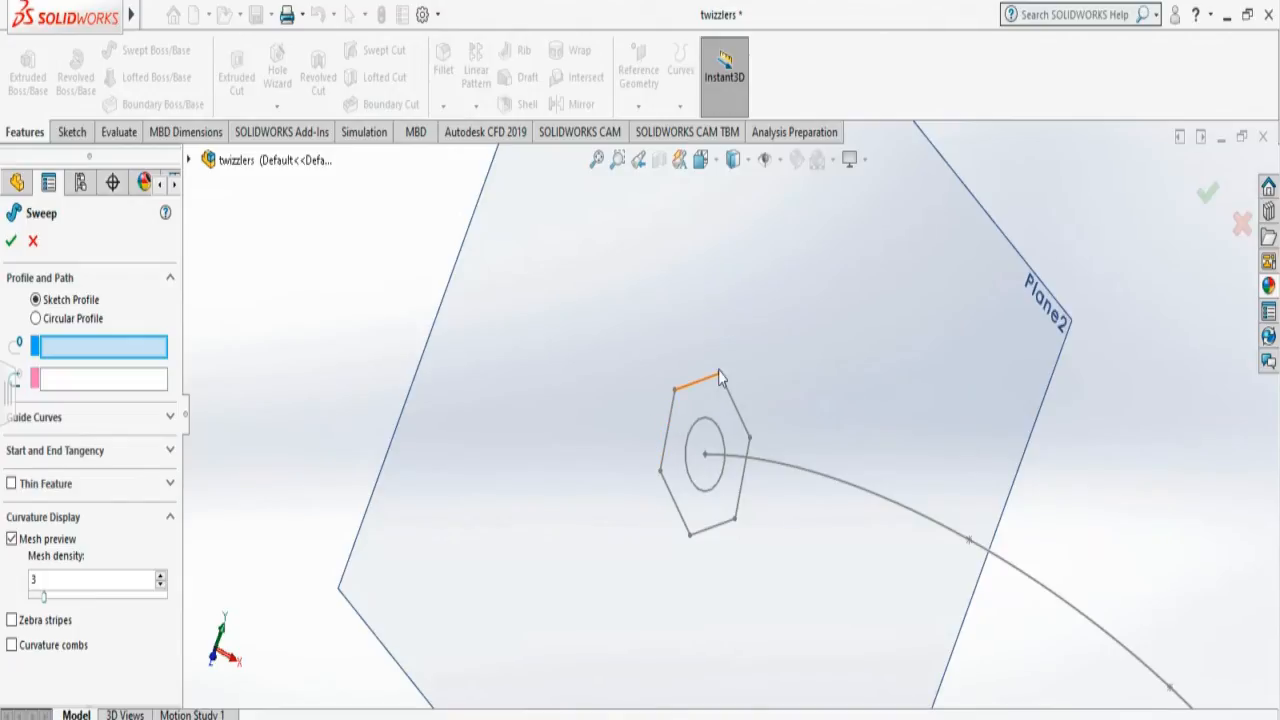
{"action": "left_click", "coordinate": [705, 424]}
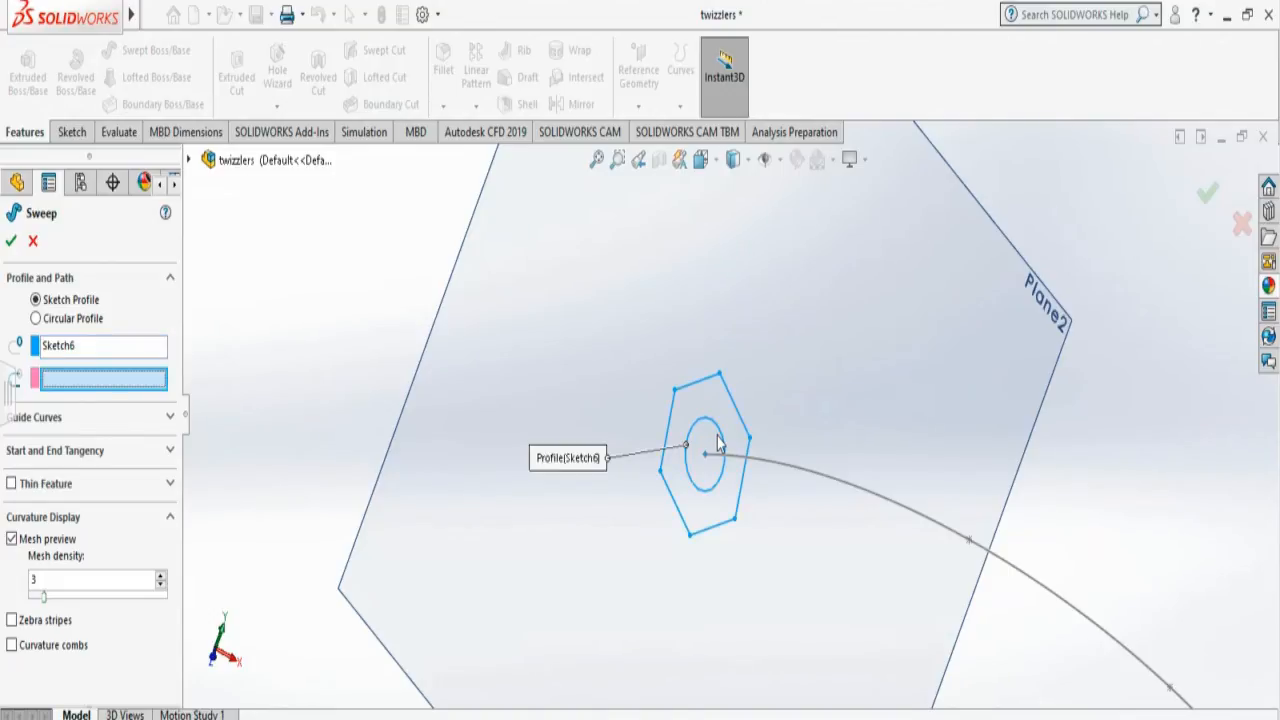
{"action": "left_click", "coordinate": [814, 470]}
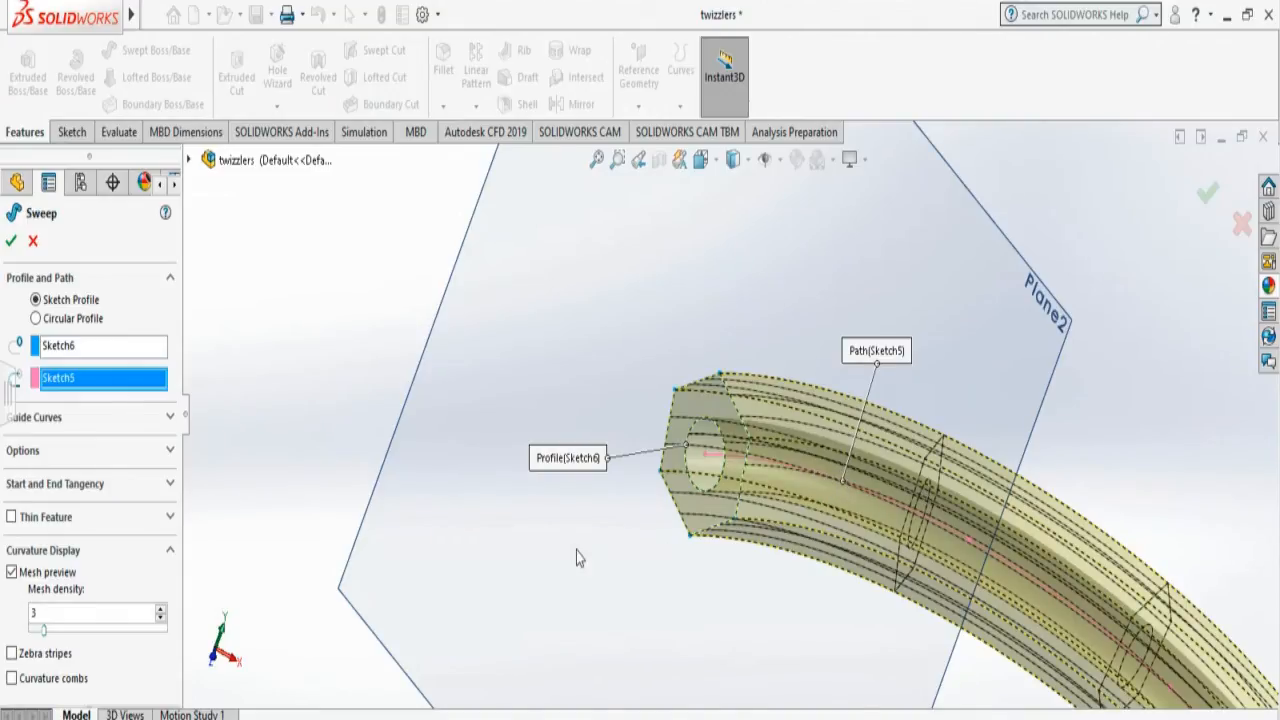
- Set the sweep's profile twist to Specify Twist Value with 360 degrees and create the sweep
{"action": "left_click", "coordinate": [170, 452]}
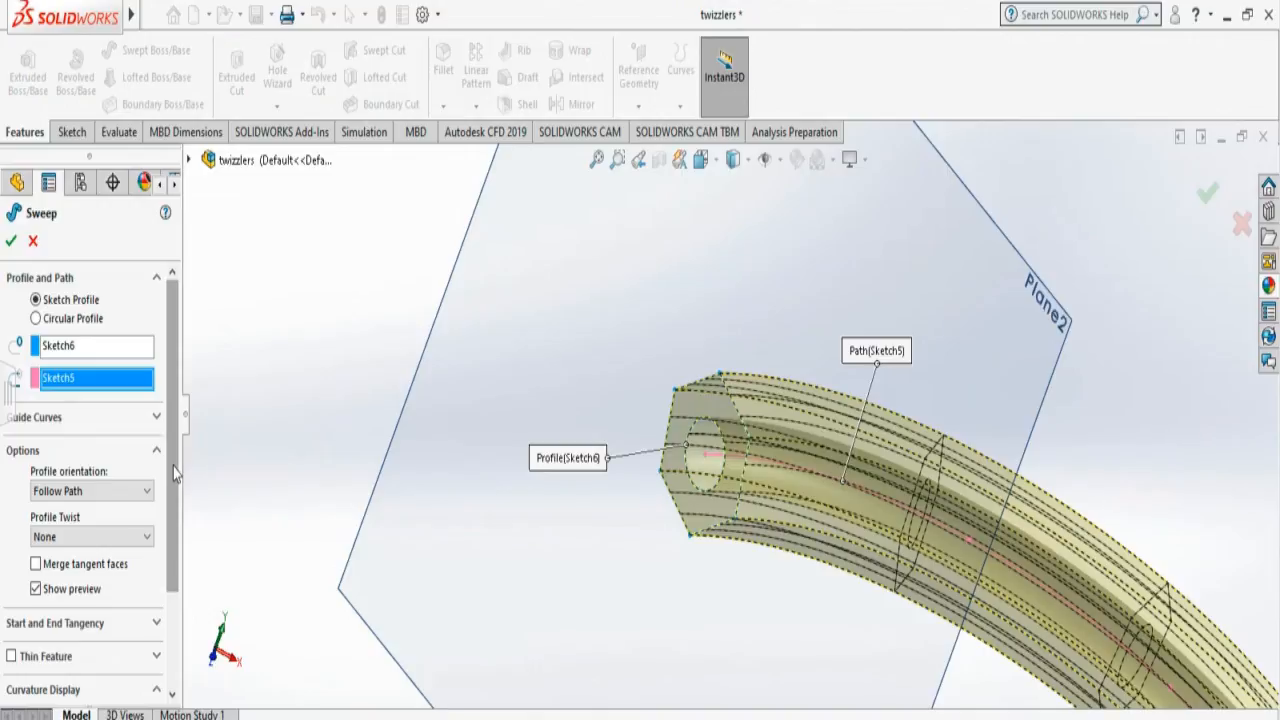
{"action": "scroll", "coordinate": [173, 485], "scroll_direction": "down", "scroll_amount": 3}
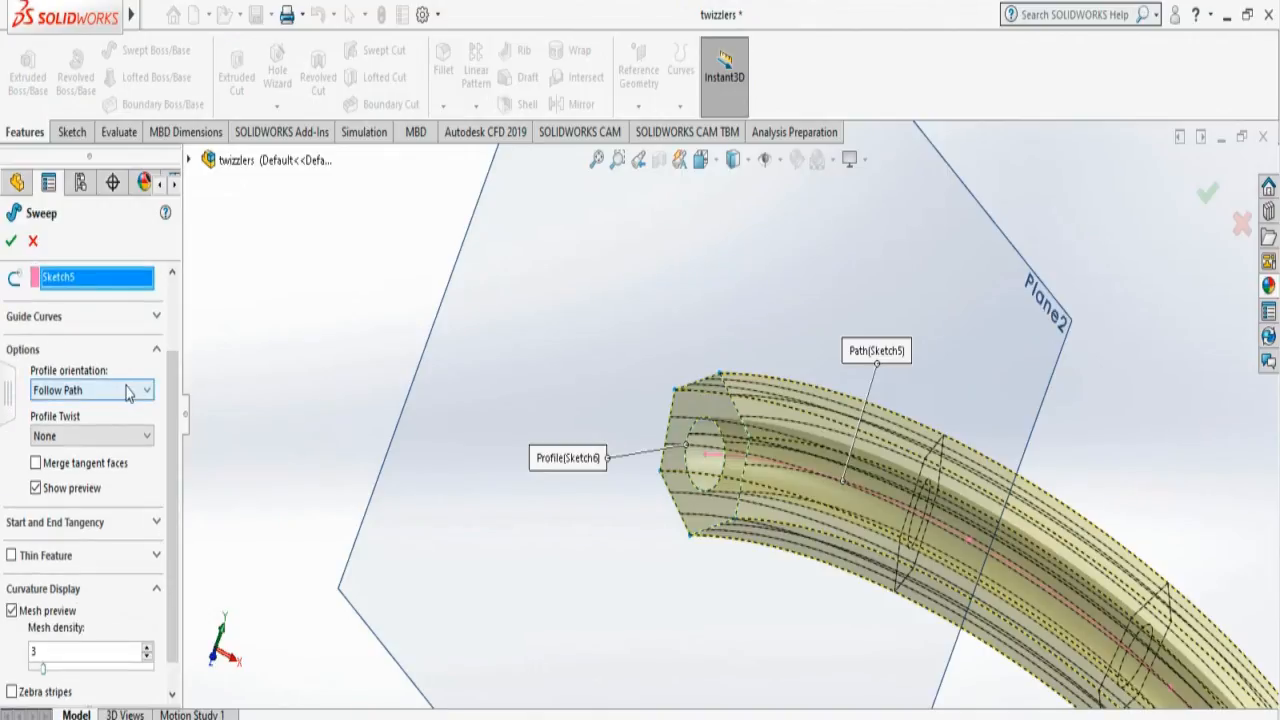
{"action": "left_click", "coordinate": [145, 440]}
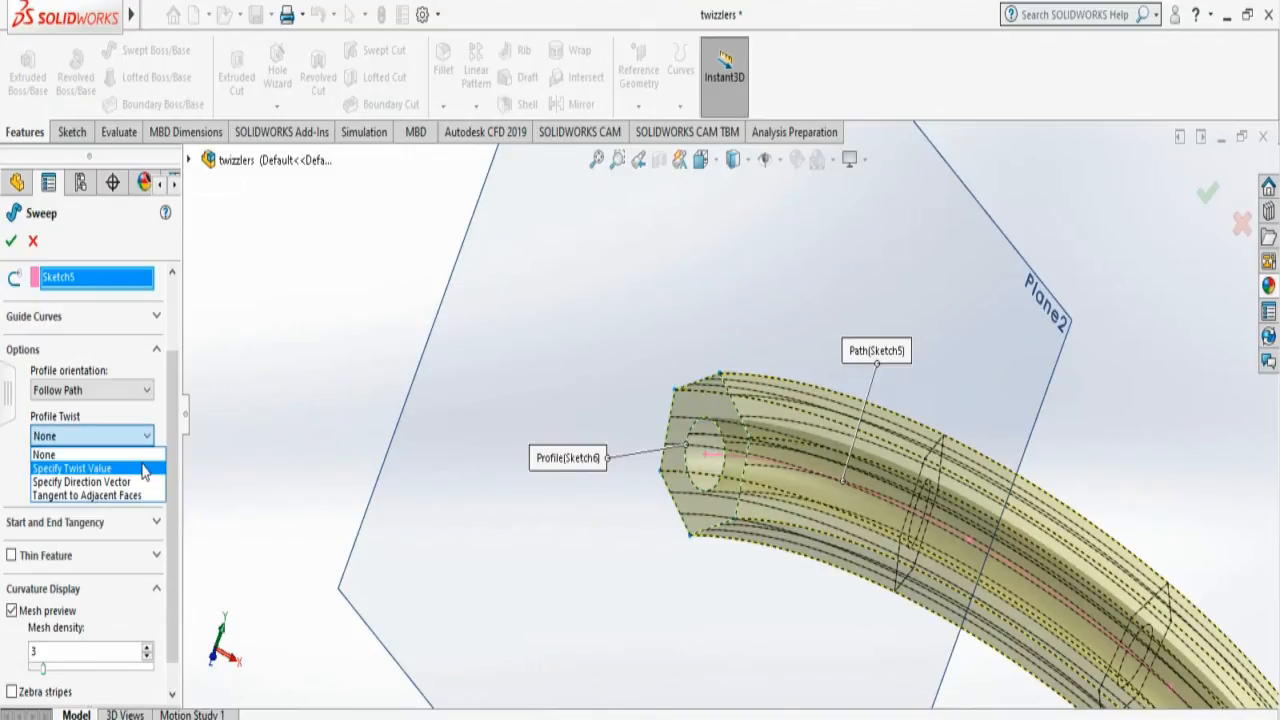
{"action": "left_click", "coordinate": [146, 470]}
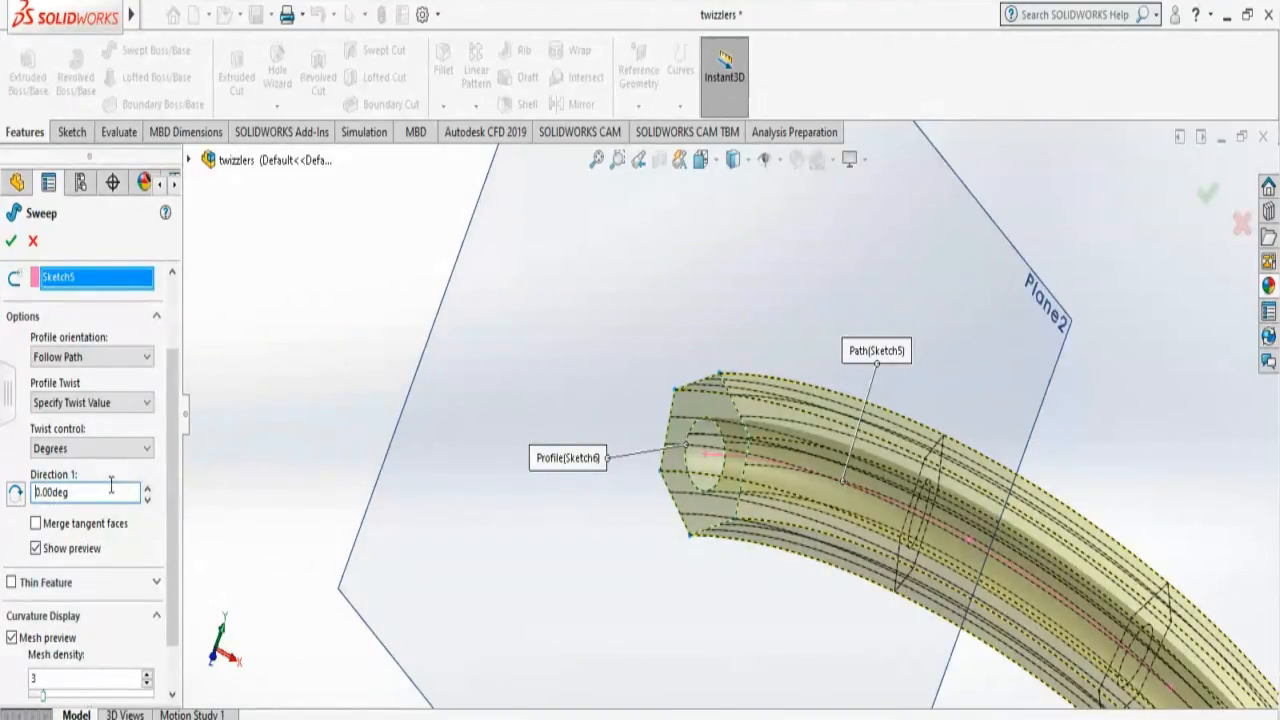
{"action": "type", "text": "36"}
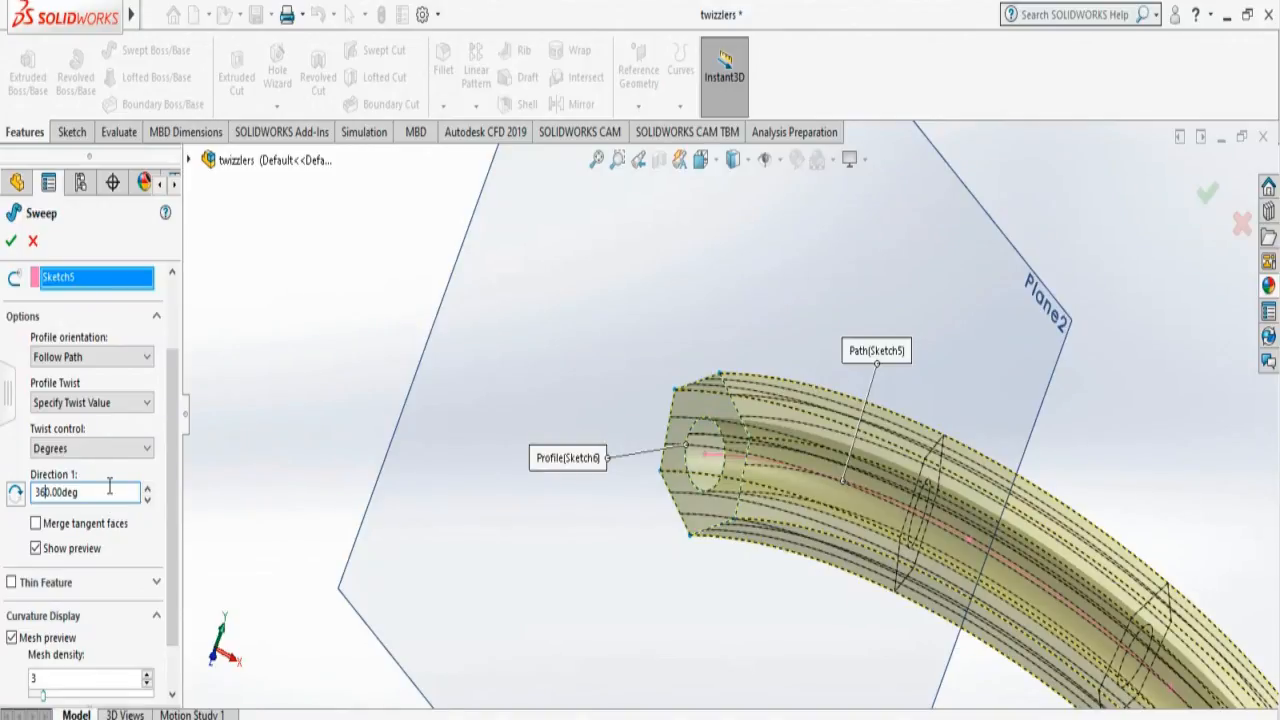
{"action": "left_click", "coordinate": [12, 242]}
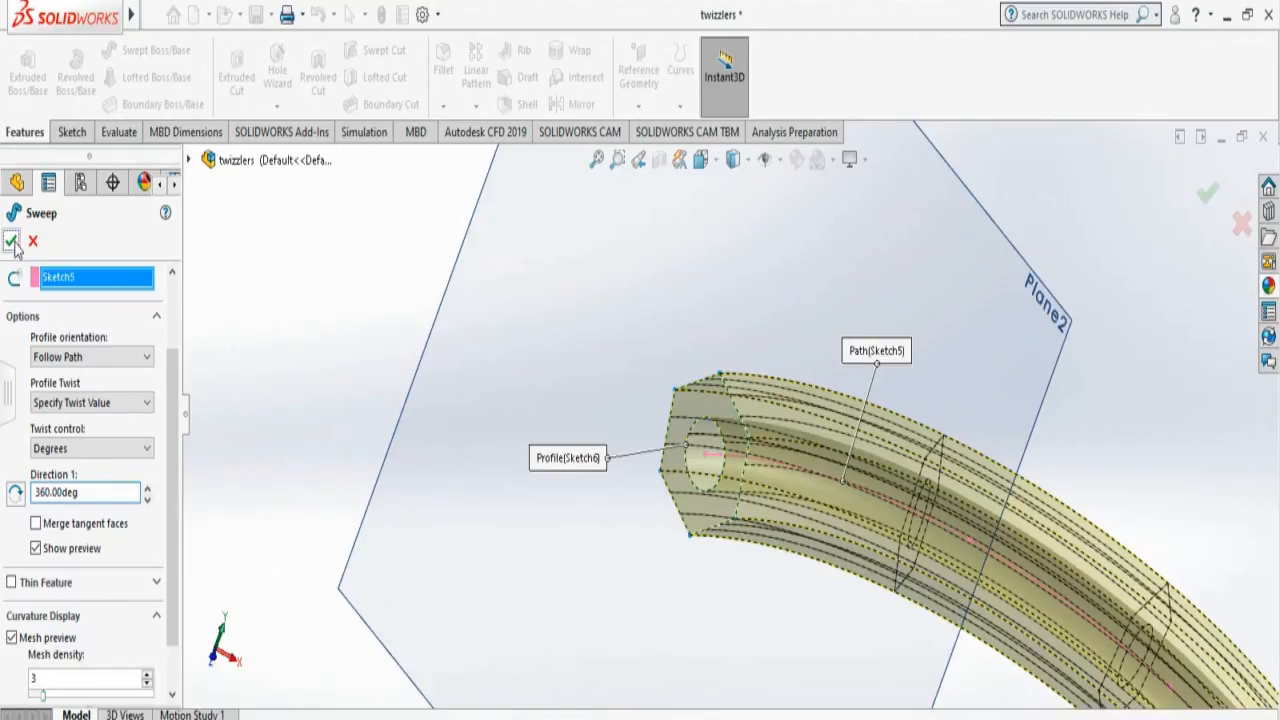